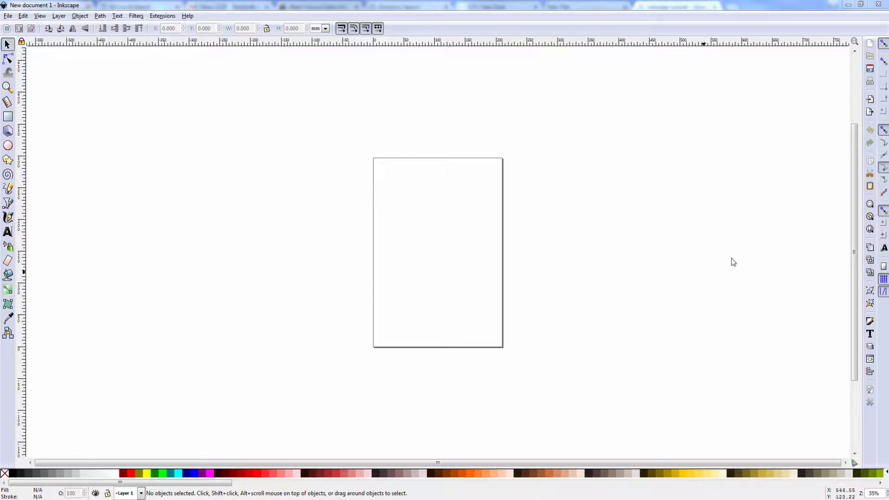
Pan the canvas horizontally and vertically around the blank page to examine the workspace.
{"action": "left_click_drag", "start_coordinate": [855, 292], "coordinate": [856, 262]}
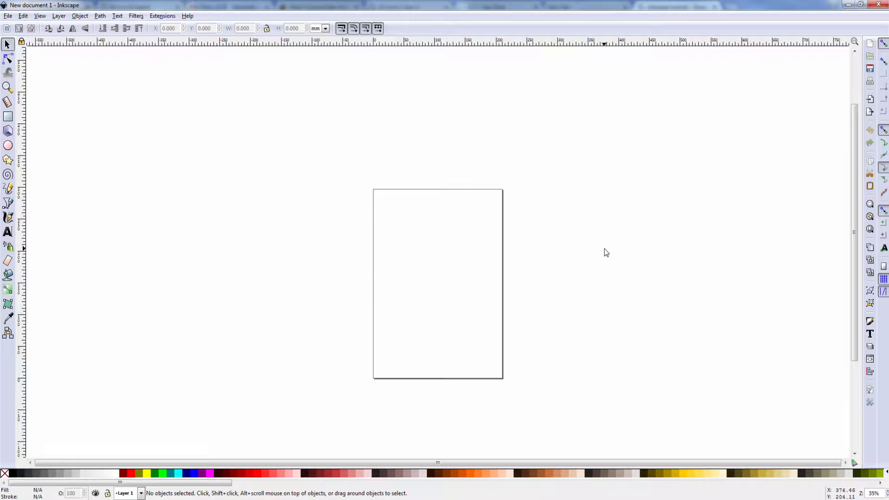
{"action": "scroll", "coordinate": [605, 249], "scroll_direction": "right", "scroll_amount": 4}
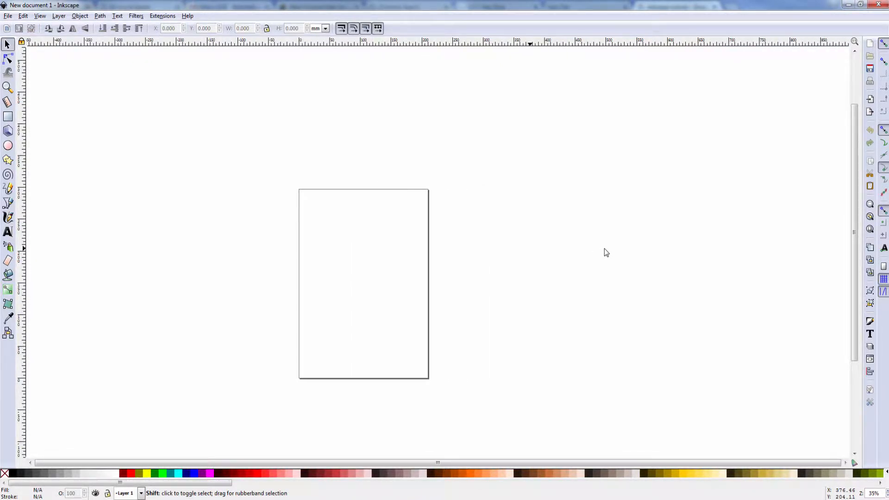
{"action": "scroll", "coordinate": [604, 249], "scroll_direction": "right", "scroll_amount": 5}
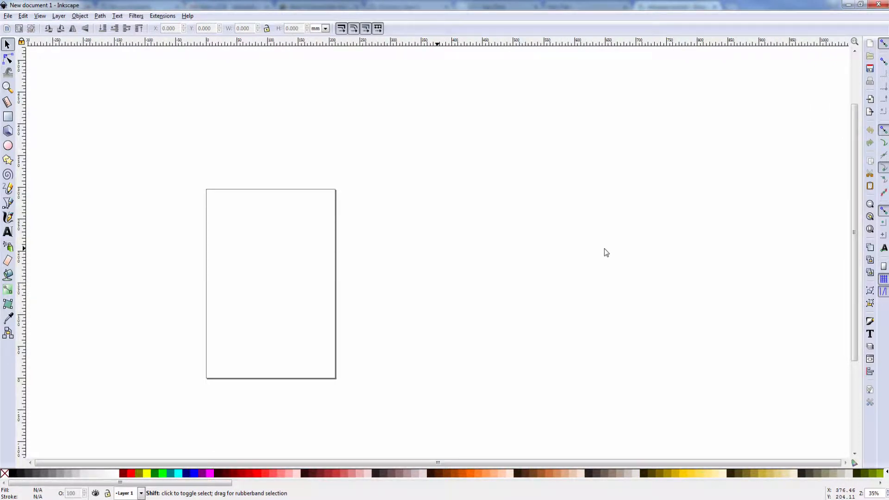
{"action": "scroll", "coordinate": [604, 248], "scroll_direction": "left", "scroll_amount": 7}
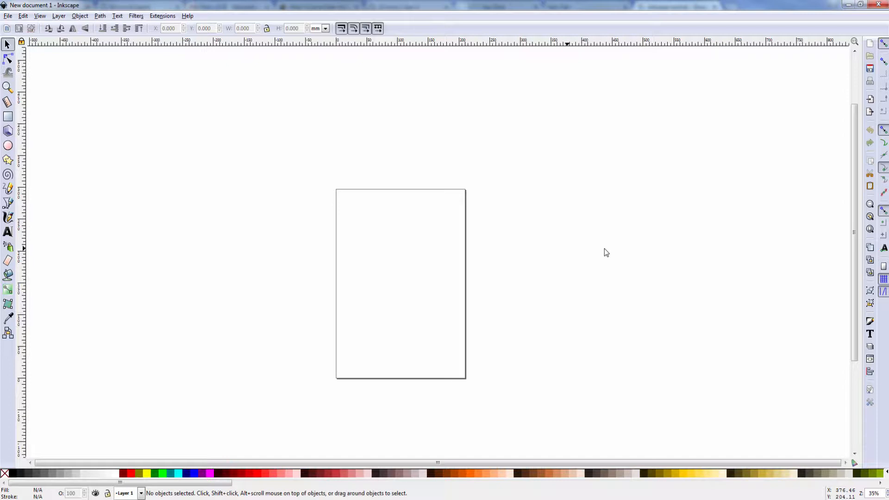
{"action": "scroll", "coordinate": [605, 249], "scroll_direction": "down", "scroll_amount": 6}
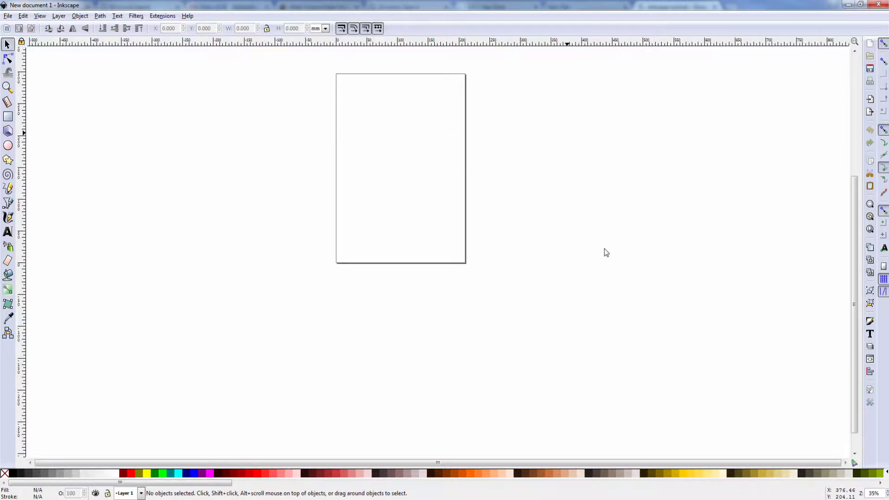
{"action": "scroll", "coordinate": [605, 249], "scroll_direction": "up", "scroll_amount": 4}
{"action": "scroll", "coordinate": [605, 249], "scroll_direction": "up", "scroll_amount": 2}
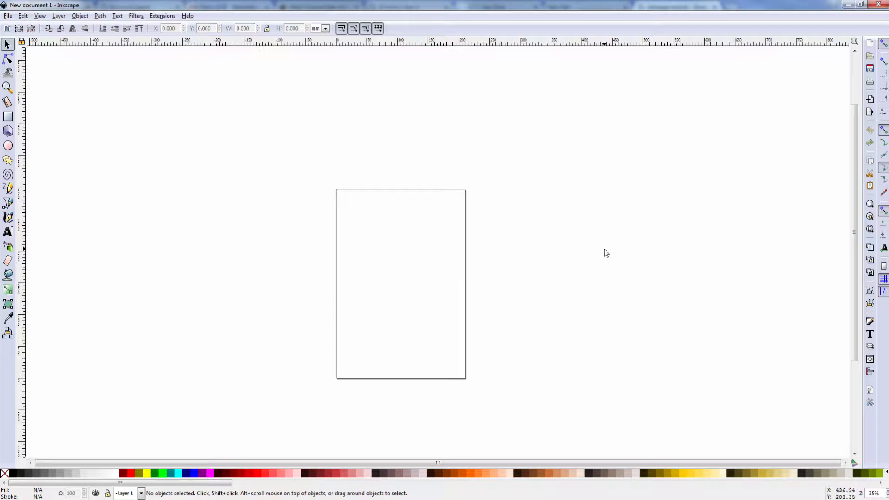
{"action": "key", "text": "ctrl"}
{"action": "scroll", "coordinate": [604, 249], "scroll_direction": "up", "scroll_amount": 1}
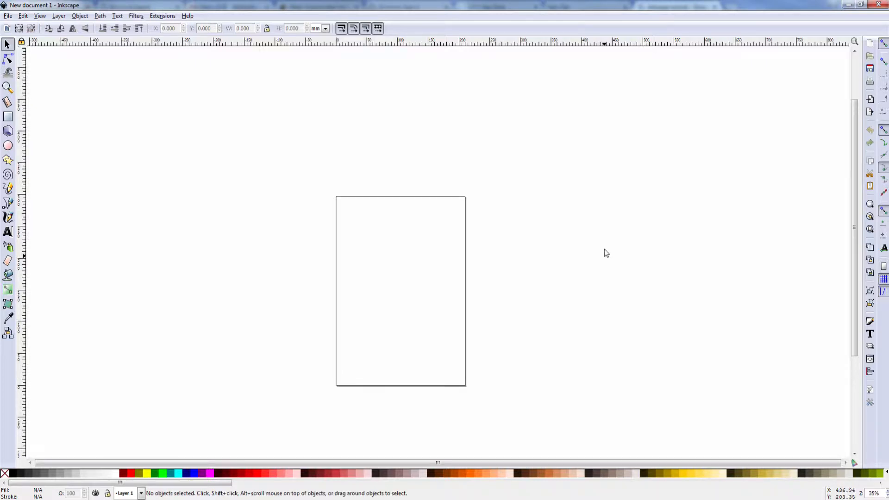
{"action": "scroll", "coordinate": [604, 249], "scroll_direction": "up", "scroll_amount": 2}
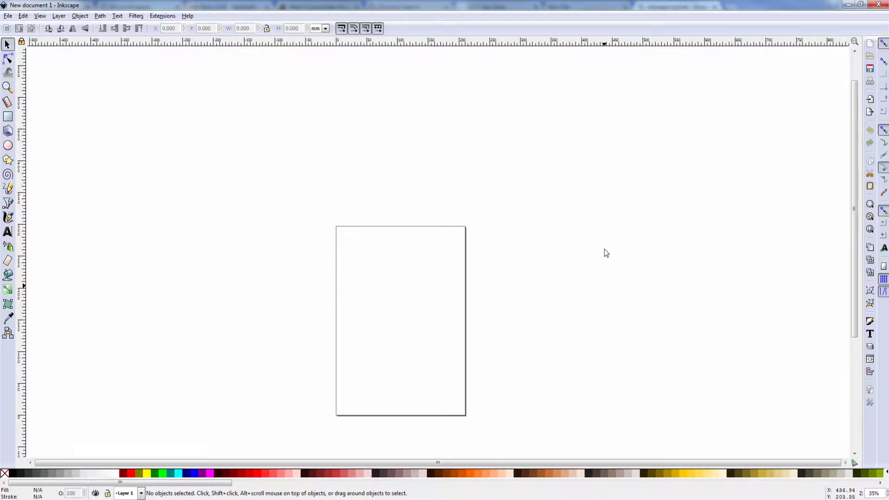
{"action": "scroll", "coordinate": [604, 249], "scroll_direction": "down", "scroll_amount": 2}
{"action": "scroll", "coordinate": [604, 249], "scroll_direction": "down", "scroll_amount": 4}
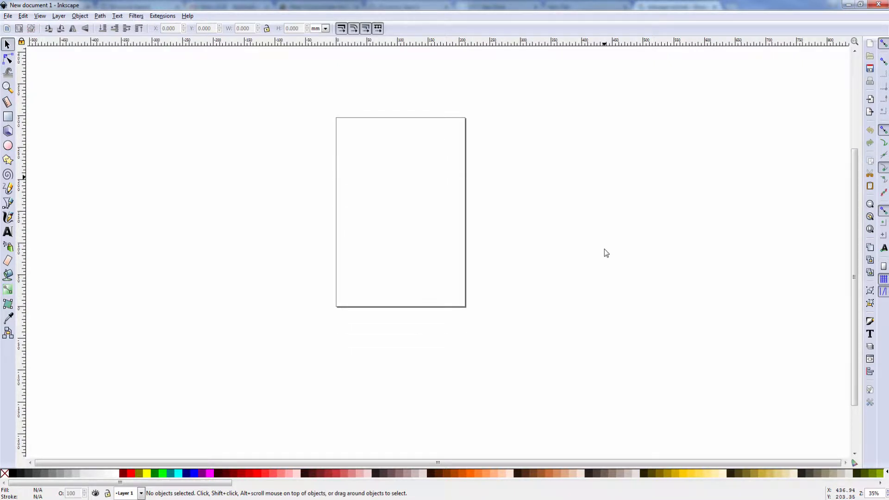
{"action": "scroll", "coordinate": [604, 249], "scroll_direction": "right", "scroll_amount": 3}
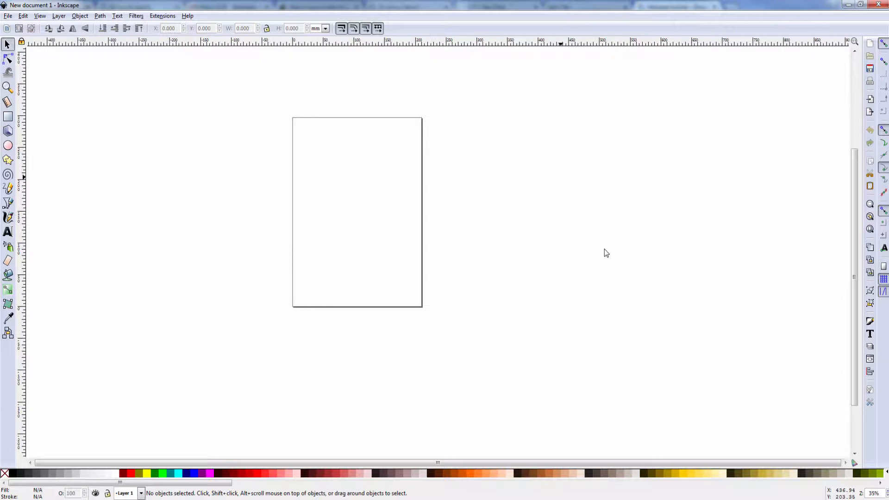
{"action": "scroll", "coordinate": [604, 250], "scroll_direction": "left", "scroll_amount": 6}
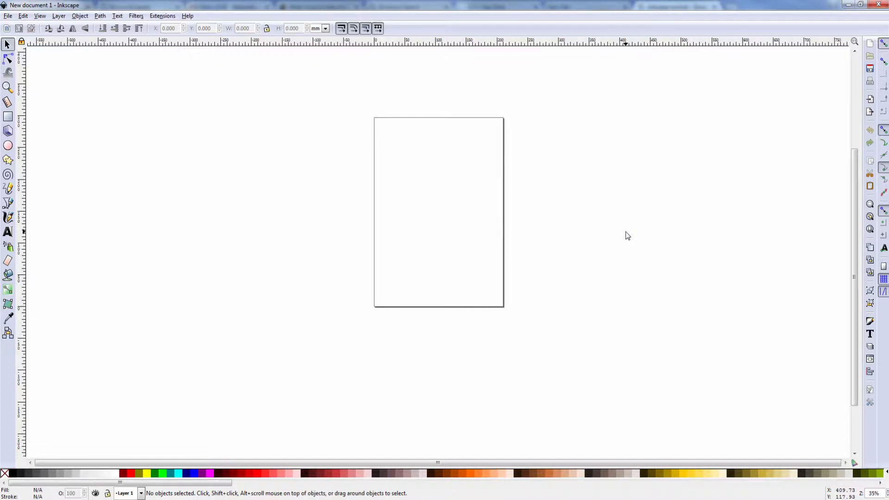
Zoom in on the page to 50% and back out to 35%, finishing with the Zoom tool.
{"action": "key", "text": "plus"}
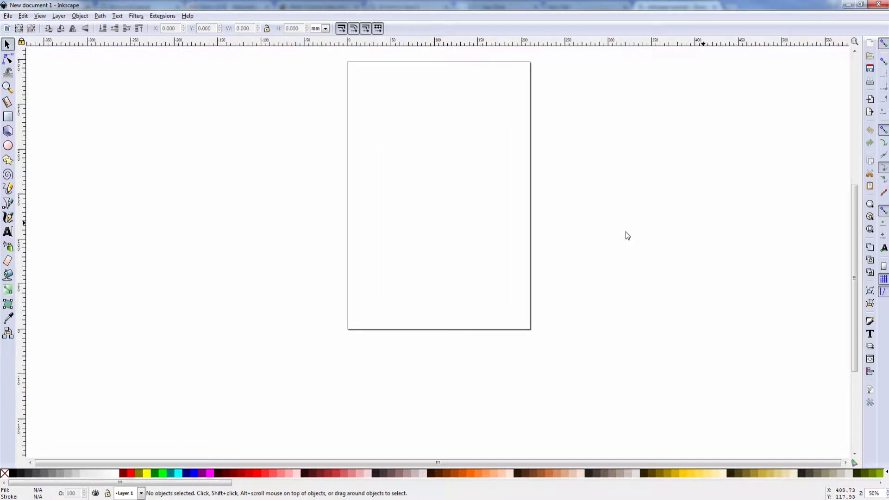
{"action": "key", "text": "minus"}
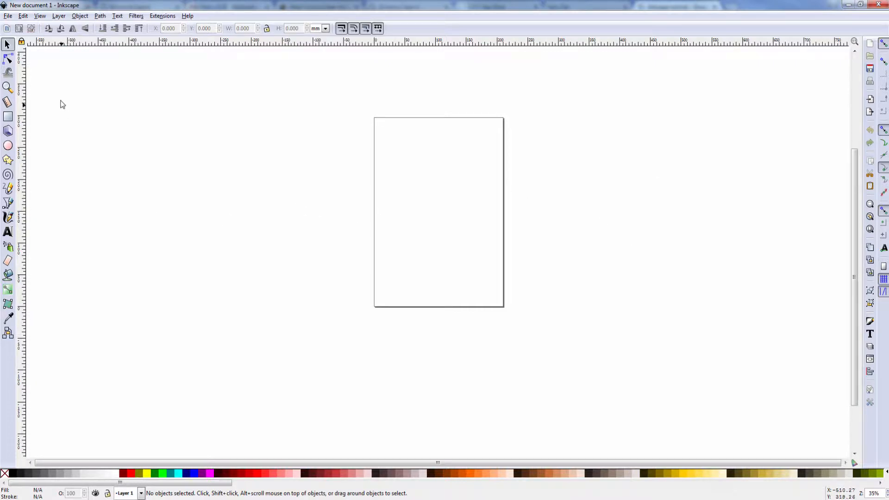
{"action": "left_click", "coordinate": [7, 87]}
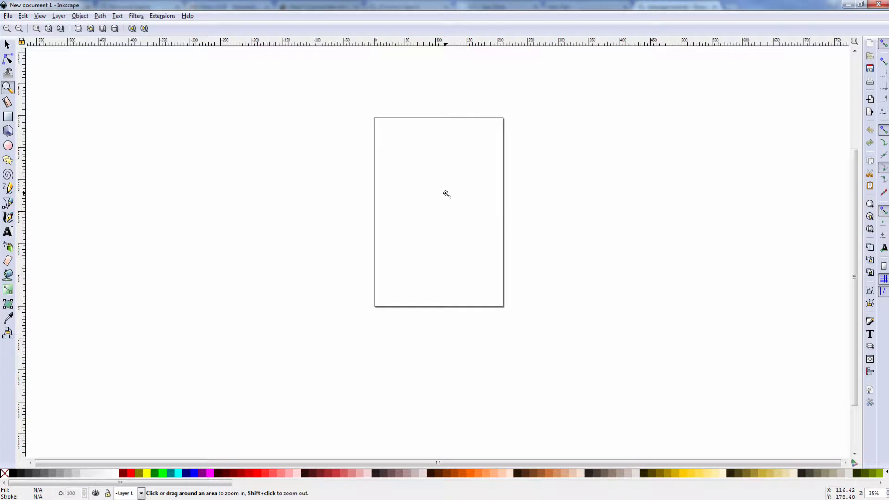
{"action": "left_click", "coordinate": [445, 193]}
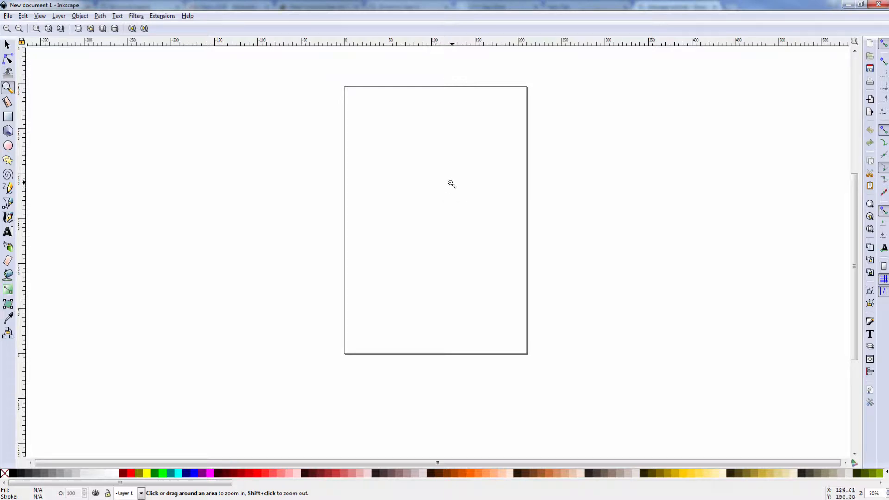
{"action": "left_click", "coordinate": [445, 188], "text": "shift"}
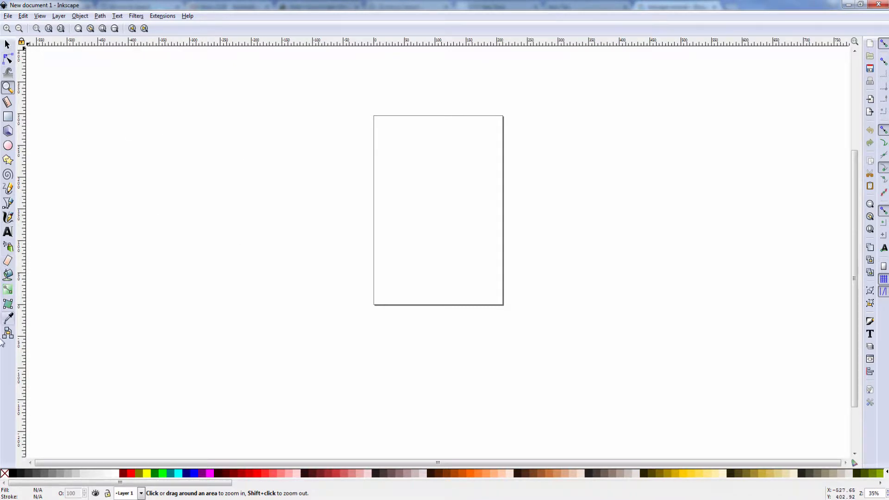
Using the Zoom tool, view the page at 1:2, 2:1, fit selection, fit drawing, fit page, previous and next zoom.
{"action": "left_click", "coordinate": [8, 44]}
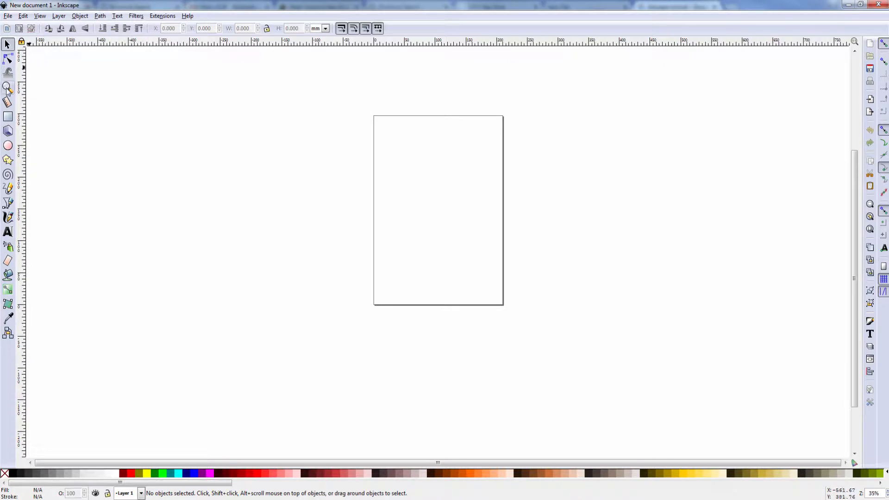
{"action": "left_click", "coordinate": [8, 87]}
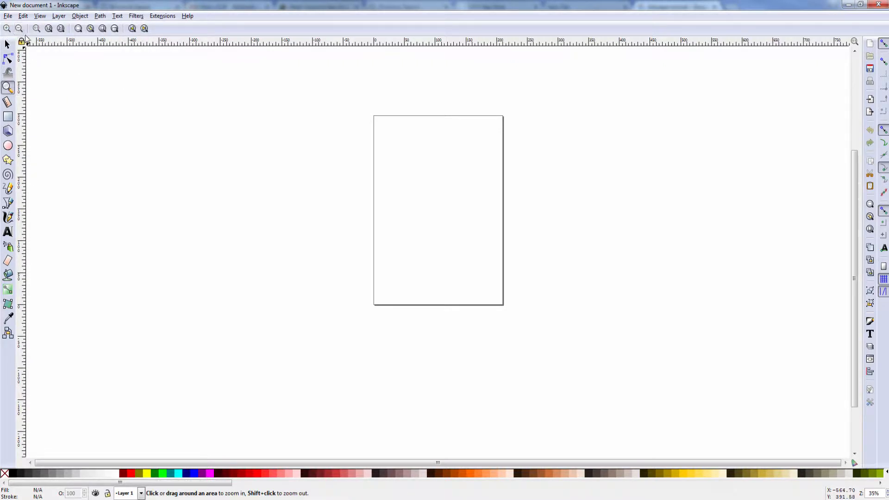
{"action": "left_click", "coordinate": [49, 30]}
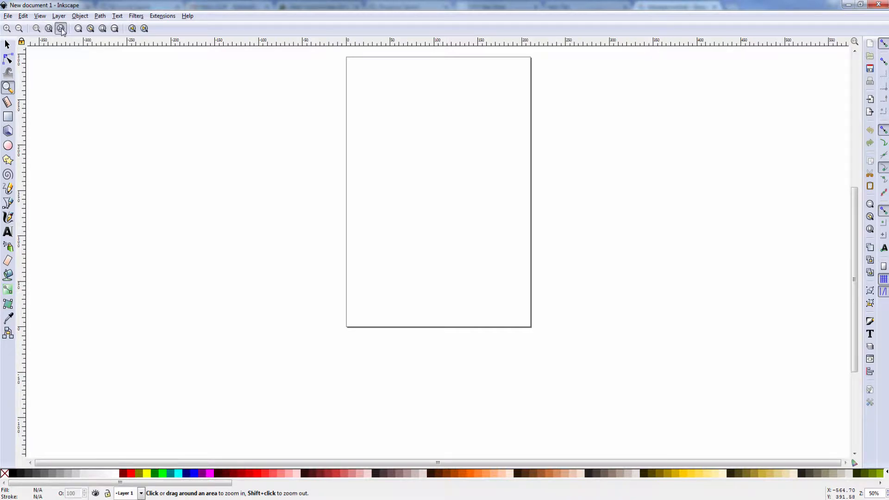
{"action": "left_click", "coordinate": [61, 29]}
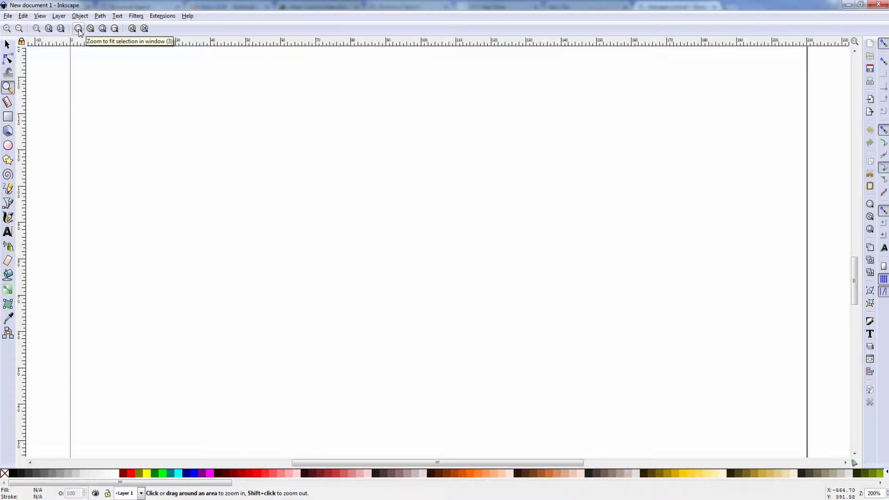
{"action": "left_click", "coordinate": [78, 29]}
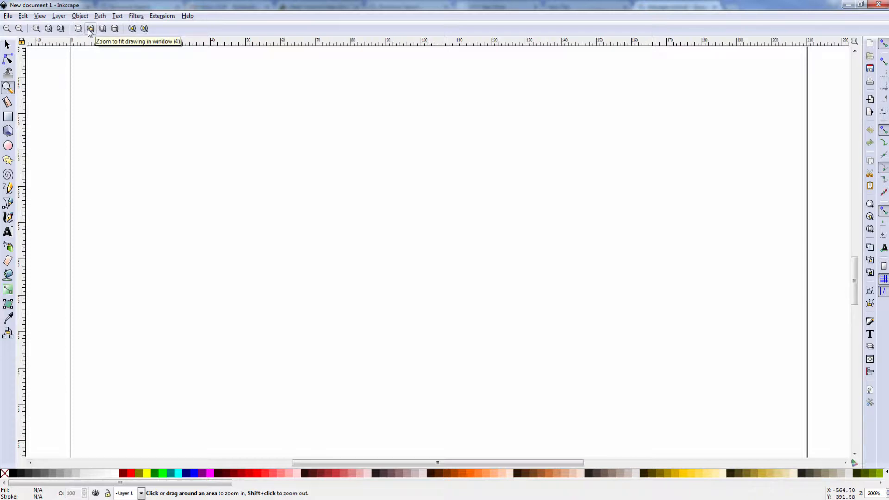
{"action": "left_click", "coordinate": [90, 29]}
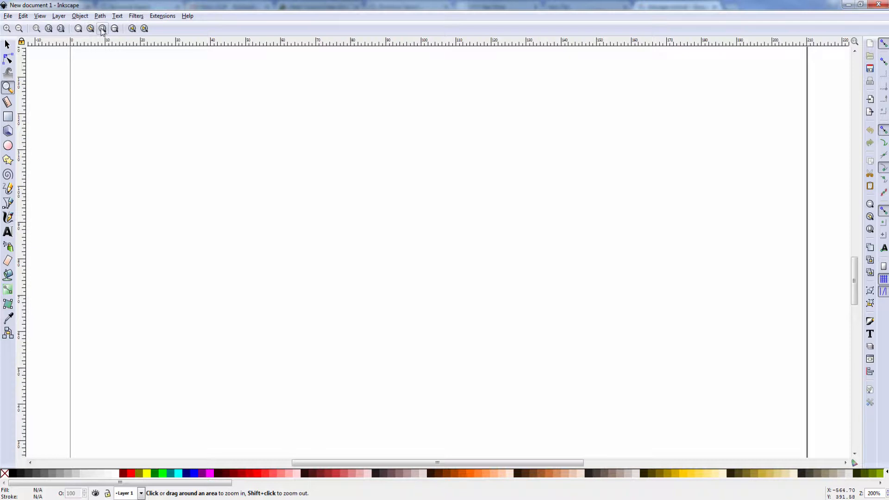
{"action": "left_click", "coordinate": [103, 29]}
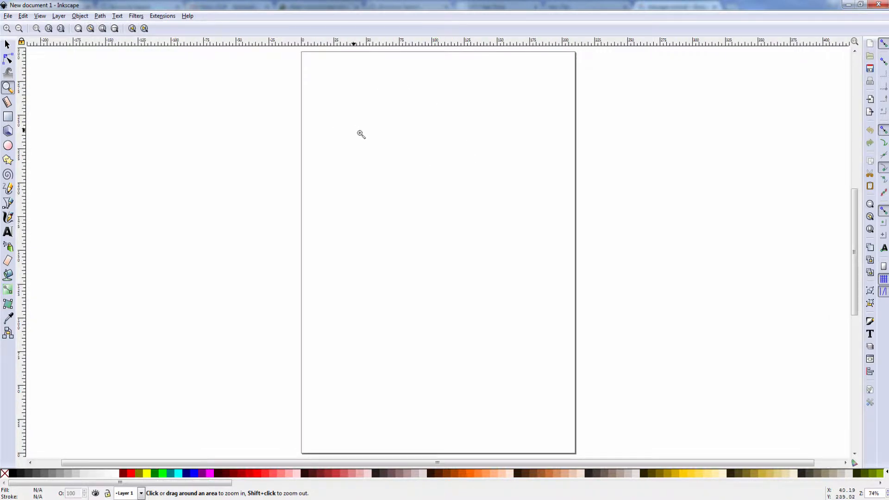
{"action": "left_click", "coordinate": [132, 29]}
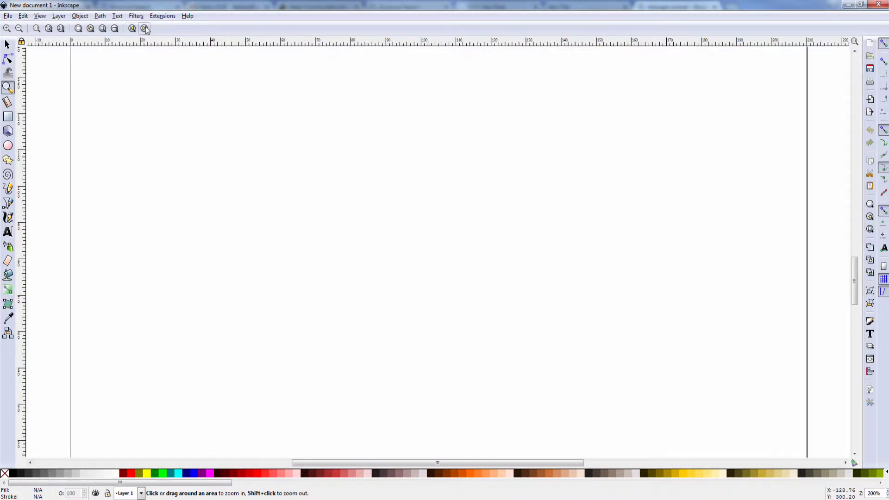
{"action": "left_click", "coordinate": [145, 28]}
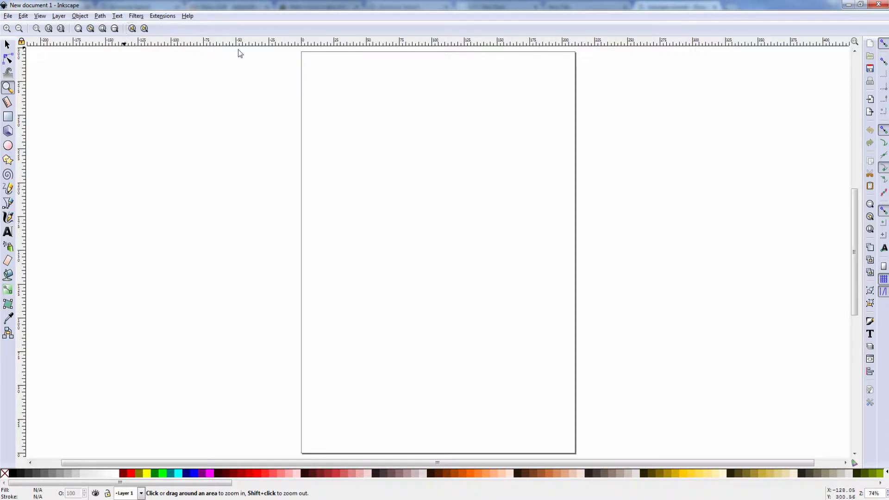
Zoom the view to 2:1 and in once more, and step the zoom percentage up and down.
{"action": "left_click", "coordinate": [61, 29]}
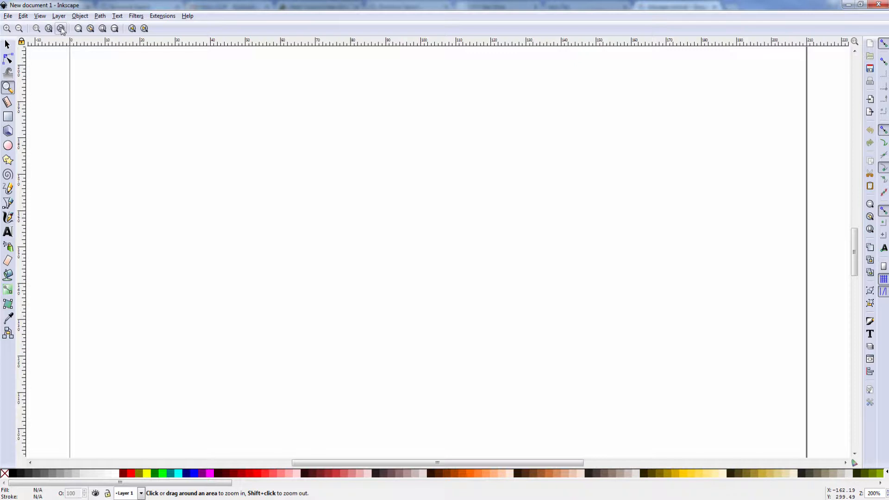
{"action": "left_click", "coordinate": [280, 154]}
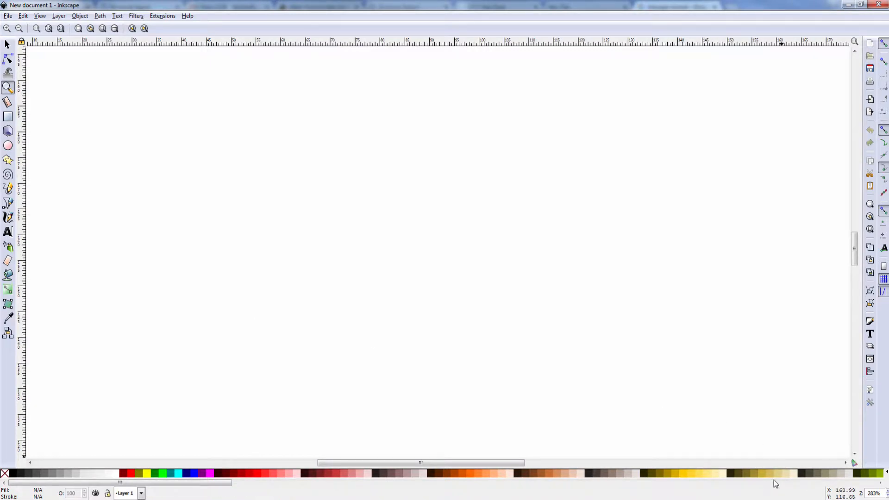
{"action": "left_click", "coordinate": [887, 491]}
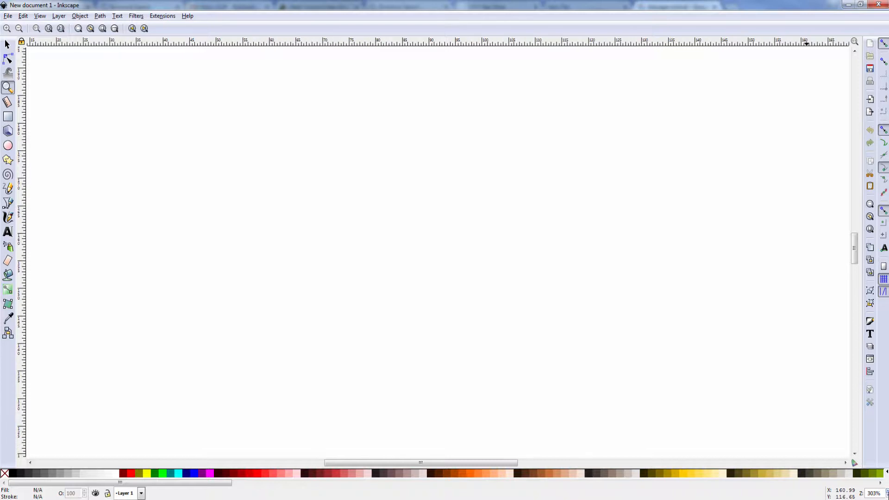
{"action": "left_click", "coordinate": [887, 491]}
{"action": "left_click", "coordinate": [886, 495]}
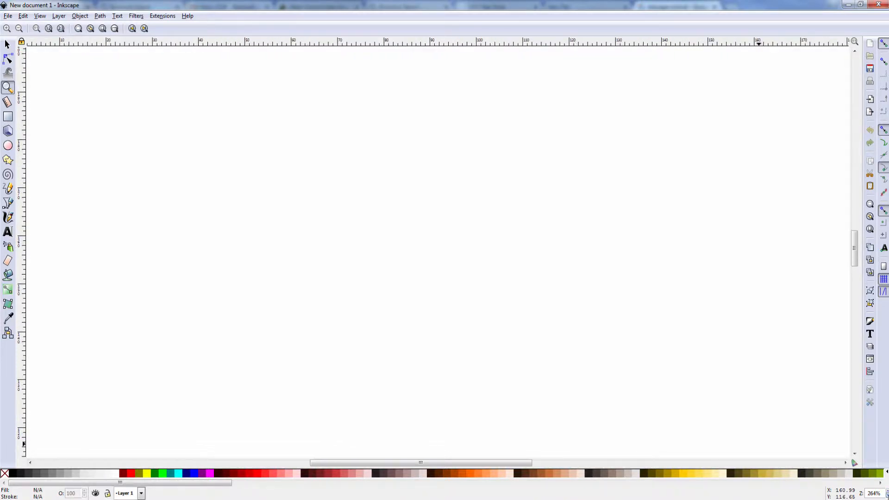
{"action": "left_click", "coordinate": [886, 495]}
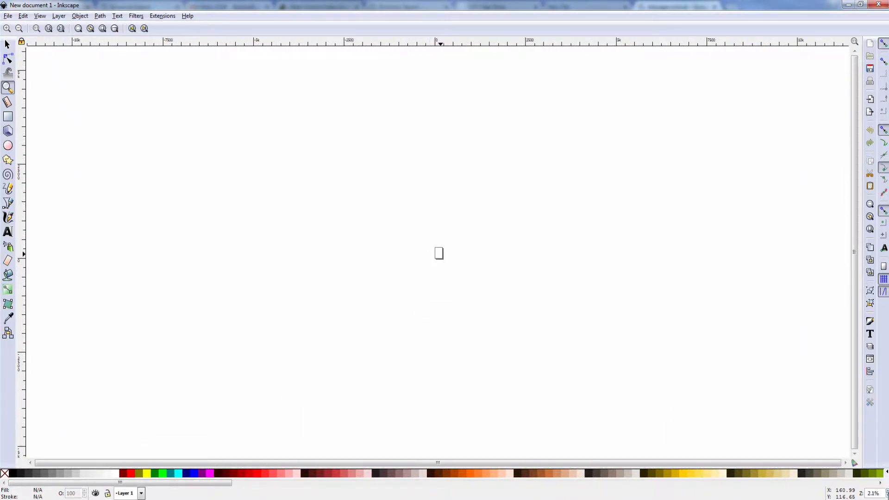
{"action": "left_click", "coordinate": [887, 491]}
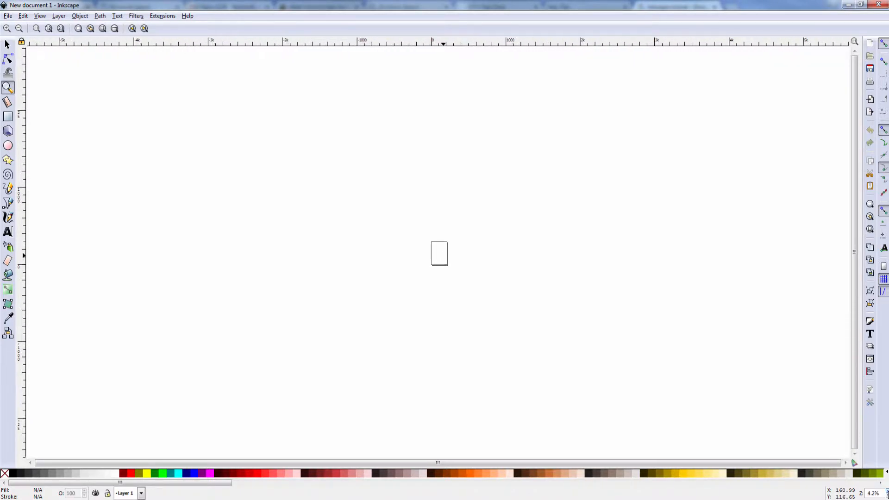
{"action": "left_click", "coordinate": [887, 491]}
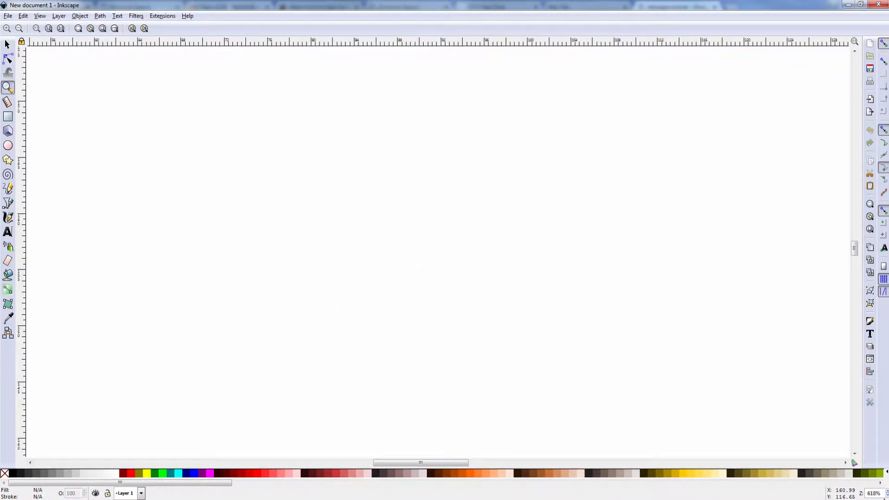
Set the document zoom level to exactly 35%.
{"action": "left_click_drag", "start_coordinate": [883, 493], "coordinate": [859, 495]}
{"action": "type", "text": "35"}
{"action": "key", "text": "Return"}
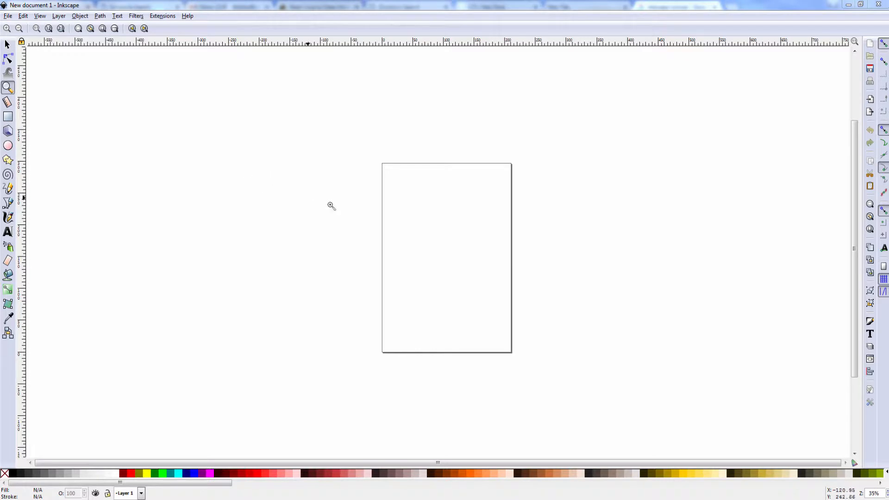
View the options of the Rectangle tool and the 3D Box tool, leaving the 3D Box tool active.
{"action": "left_click", "coordinate": [8, 118]}
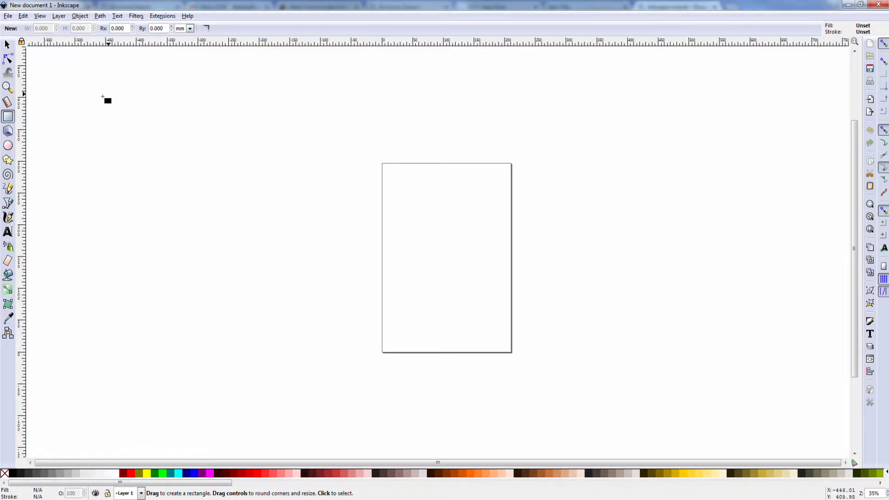
{"action": "left_click", "coordinate": [8, 132]}
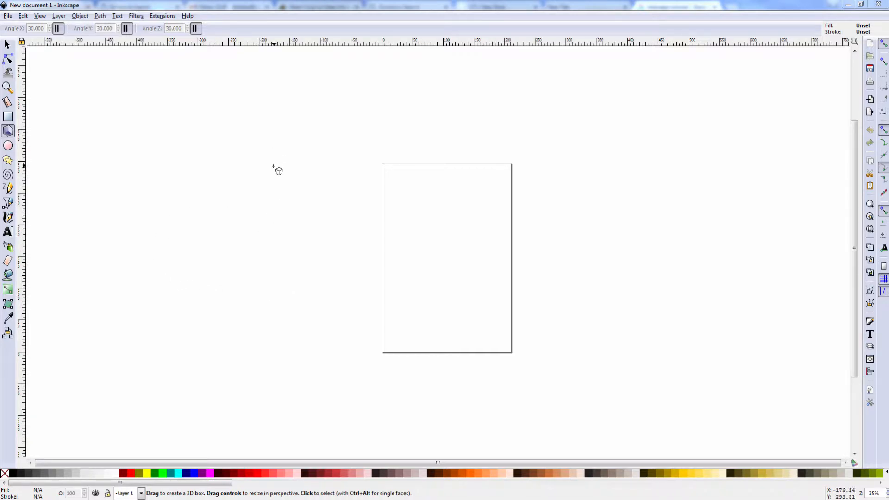
Activate the Select tool and browse the full list of templates available for a new document.
{"action": "left_click", "coordinate": [7, 44]}
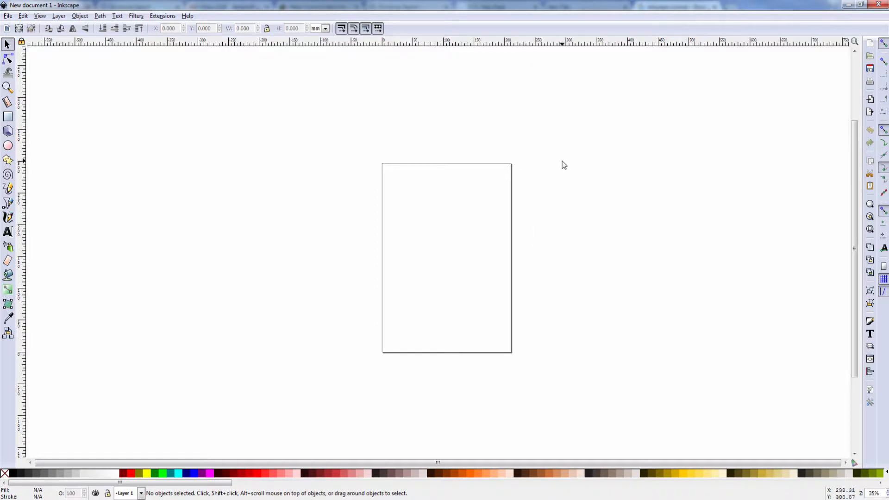
{"action": "scroll", "coordinate": [432, 295], "scroll_direction": "up", "scroll_amount": 1}
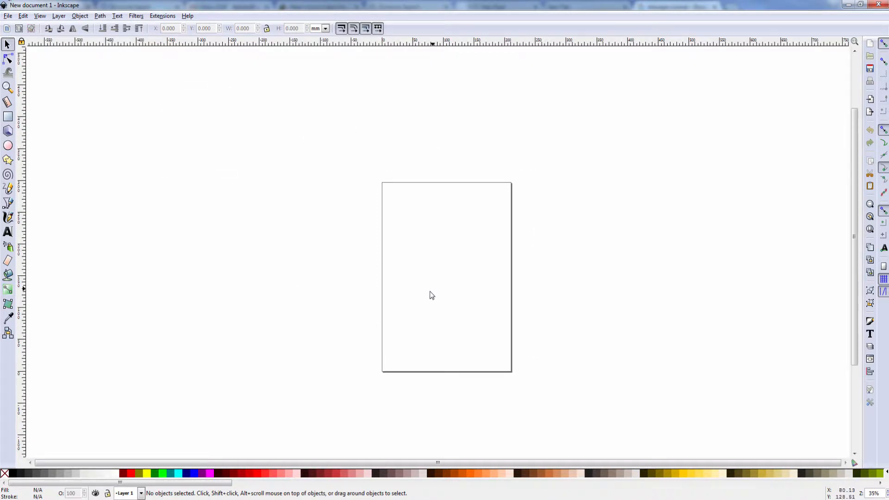
{"action": "left_click", "coordinate": [7, 18]}
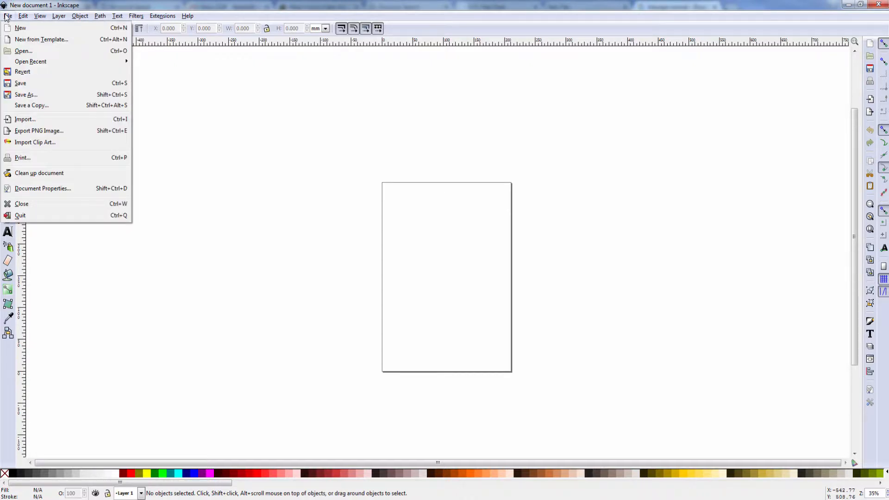
{"action": "left_click", "coordinate": [7, 17]}
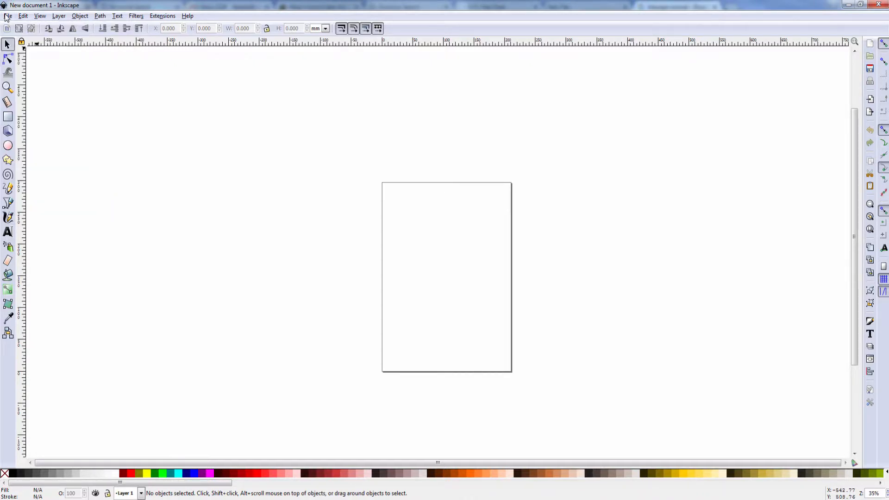
{"action": "left_click", "coordinate": [6, 17]}
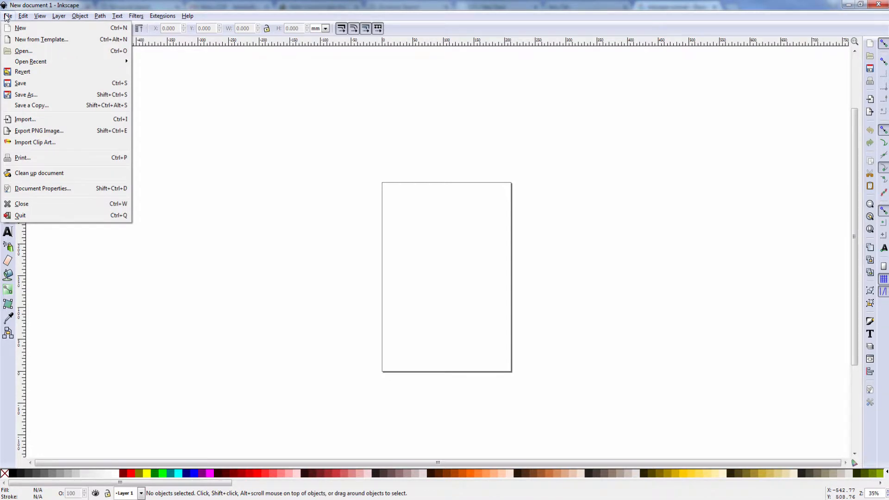
{"action": "left_click", "coordinate": [37, 40]}
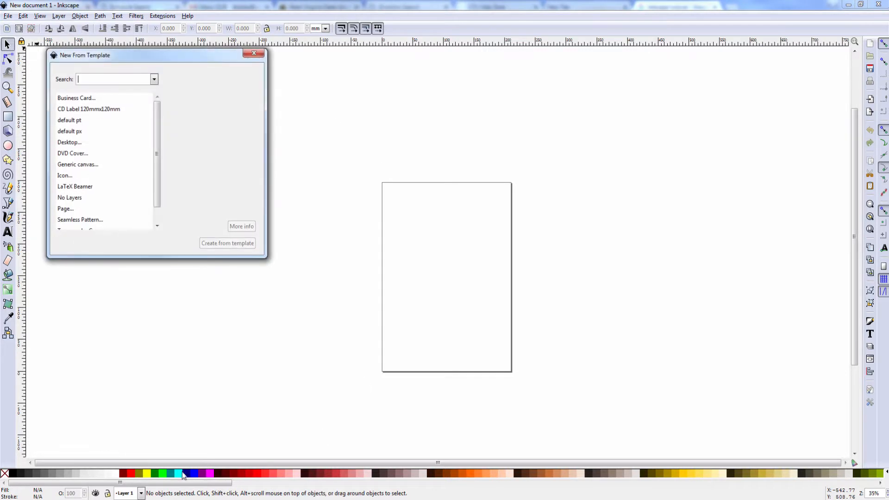
{"action": "mouse_move", "coordinate": [158, 172]}
{"action": "left_mouse_down"}
{"action": "mouse_move", "coordinate": [152, 191]}
{"action": "mouse_move", "coordinate": [154, 171]}
{"action": "left_mouse_up"}
{"action": "scroll", "coordinate": [157, 193], "scroll_direction": "down", "scroll_amount": 2}
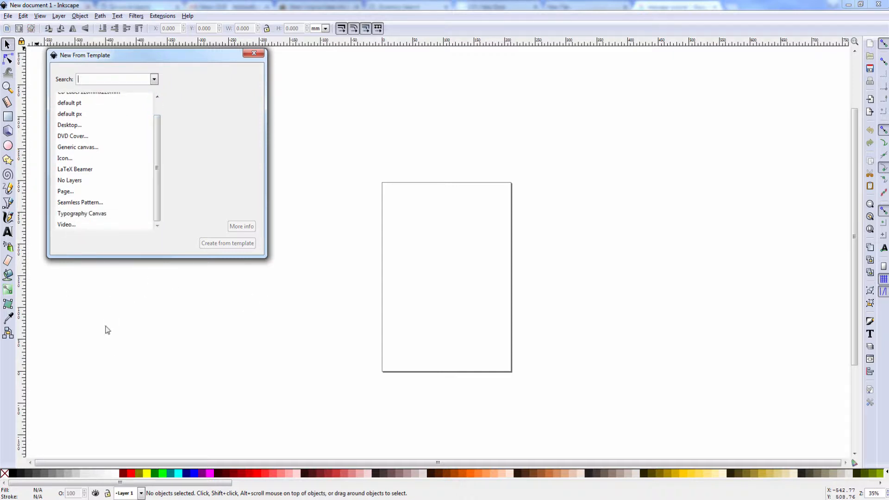
{"action": "scroll", "coordinate": [157, 206], "scroll_direction": "up", "scroll_amount": 2}
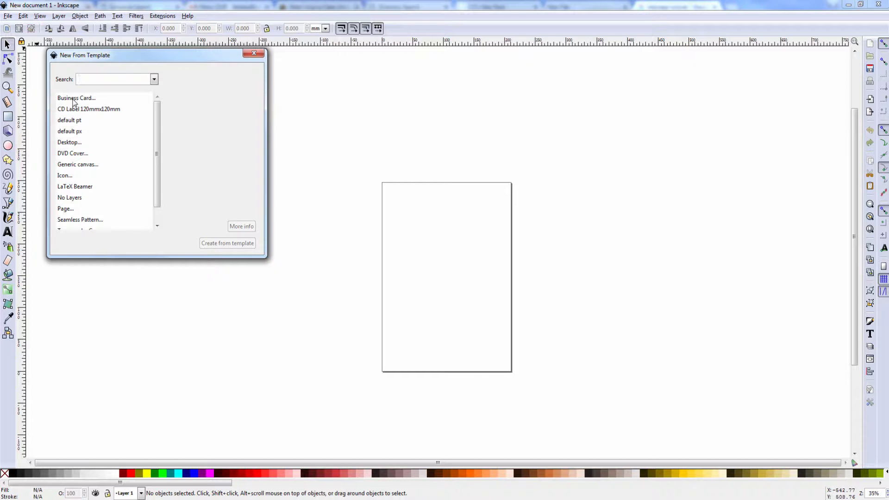
Create a new document from the Business Card template with the size 3.5in x 2in (United States, Canada).
{"action": "left_click", "coordinate": [74, 99]}
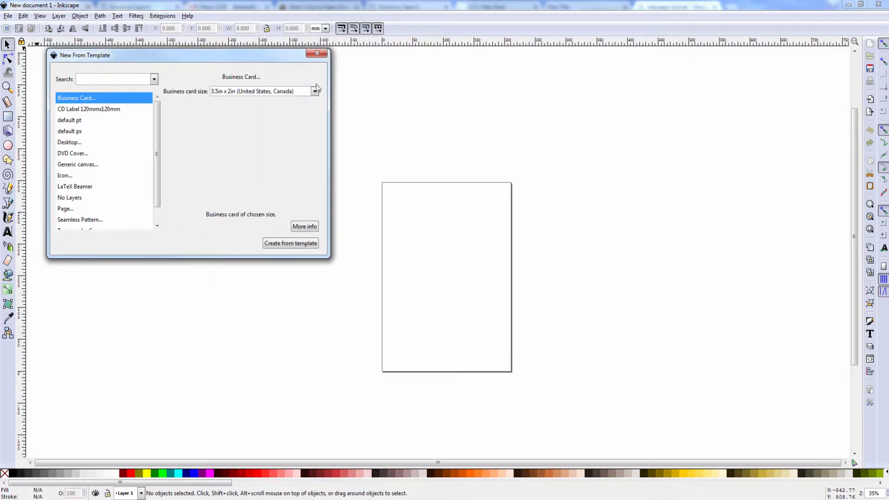
{"action": "left_click", "coordinate": [314, 93]}
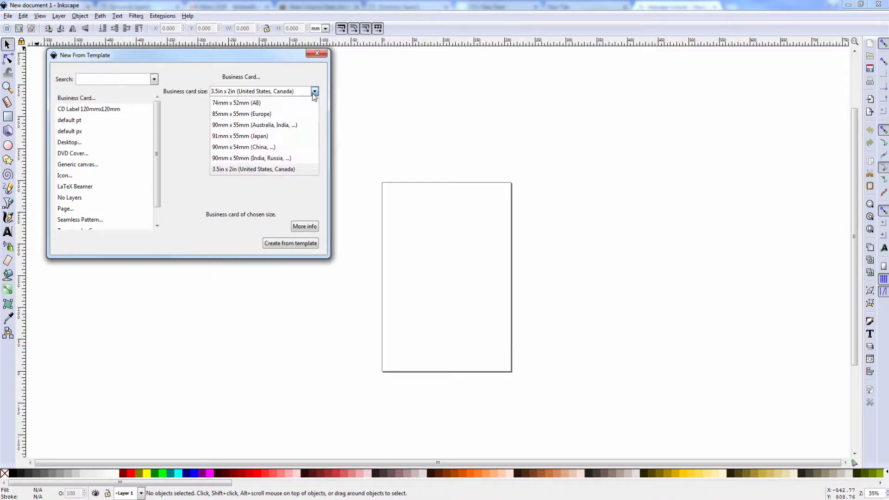
{"action": "left_click", "coordinate": [257, 104]}
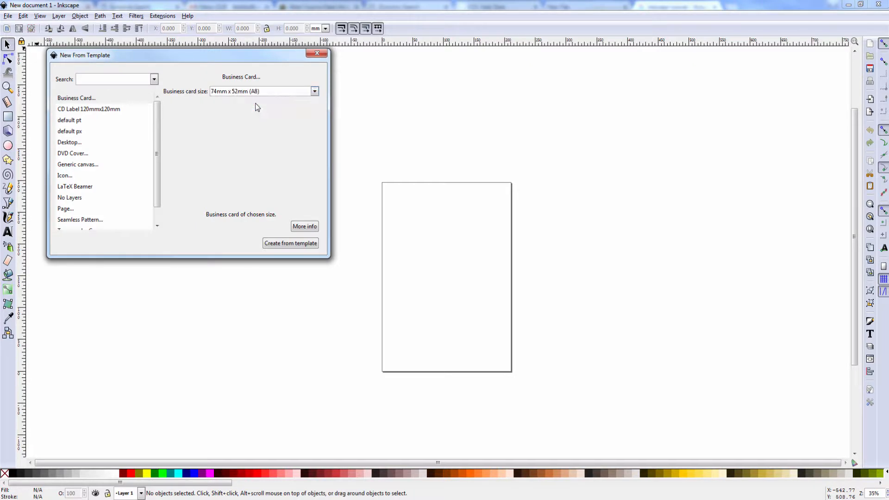
{"action": "left_click", "coordinate": [314, 92]}
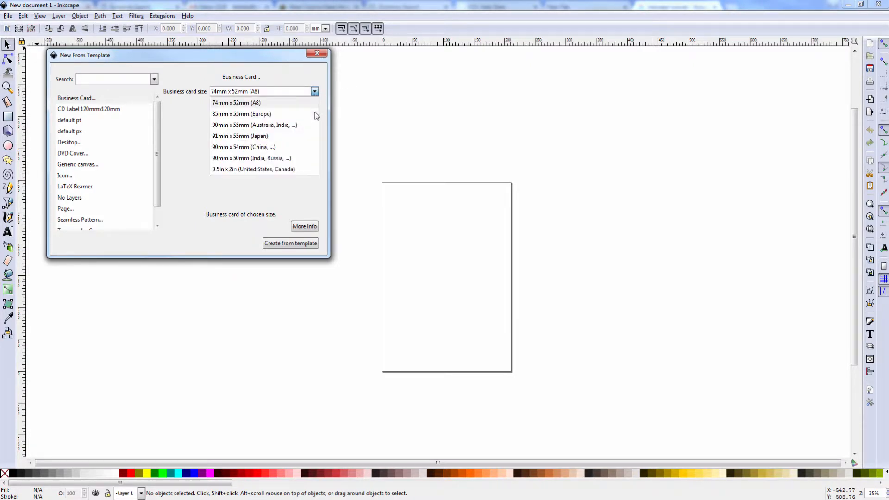
{"action": "left_click", "coordinate": [247, 170]}
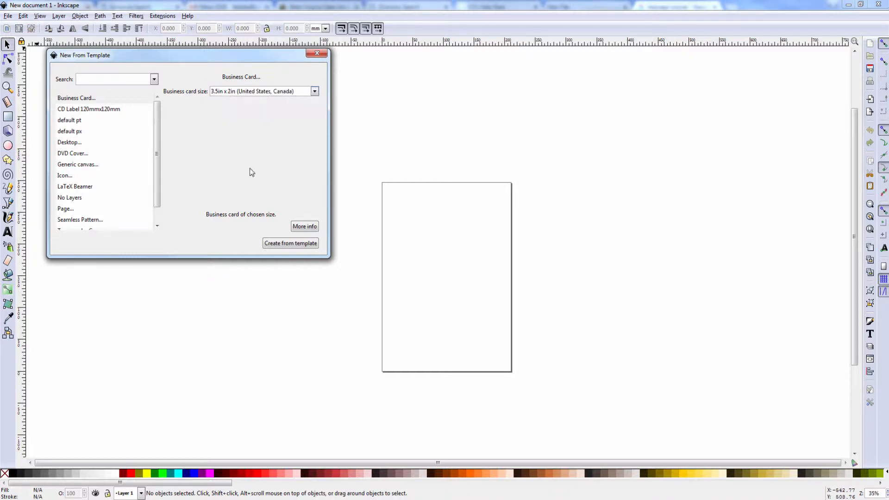
{"action": "left_click", "coordinate": [292, 244]}
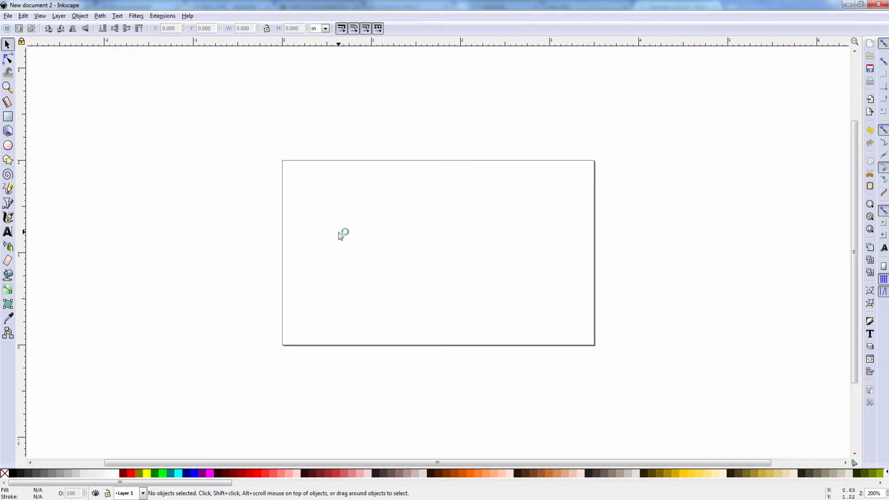
Try to save the business card document and view the Save As and PNG export choices without saving.
{"action": "left_click", "coordinate": [8, 17]}
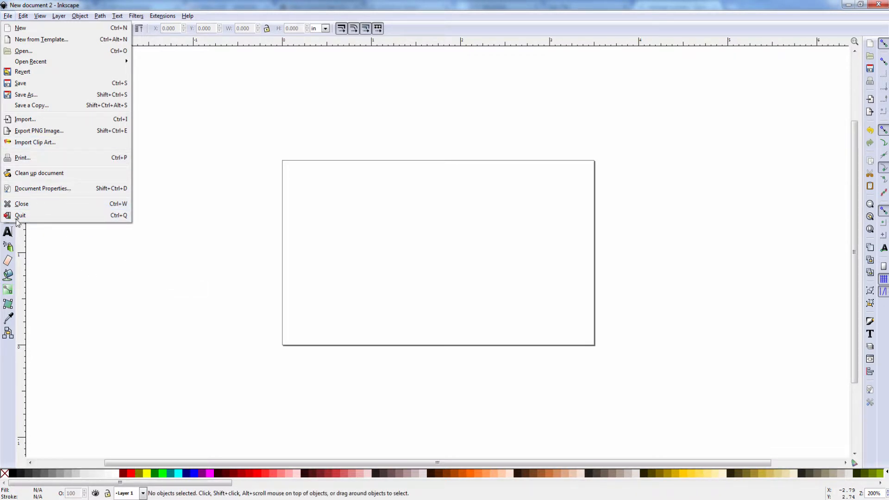
{"action": "left_click", "coordinate": [24, 85]}
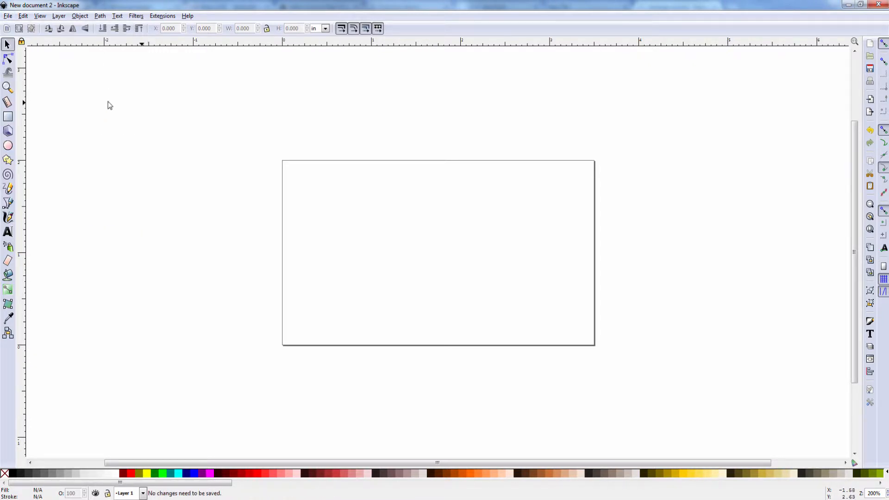
{"action": "left_click", "coordinate": [11, 17]}
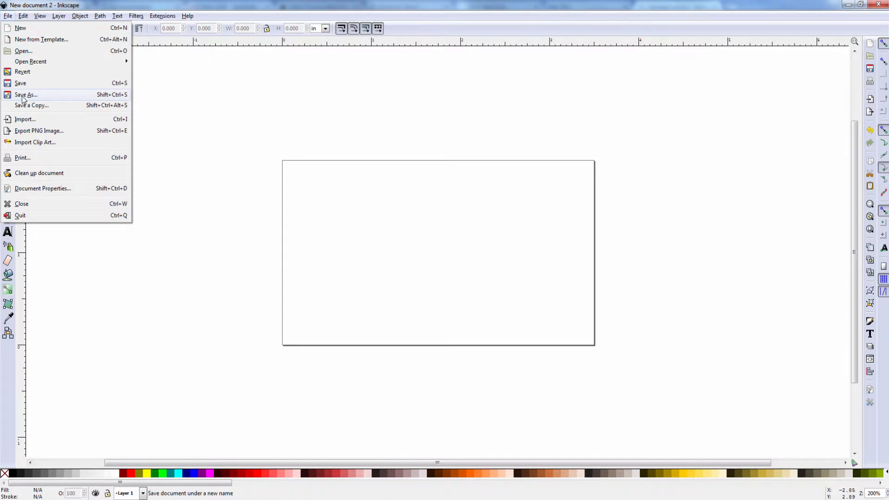
{"action": "left_click", "coordinate": [25, 92]}
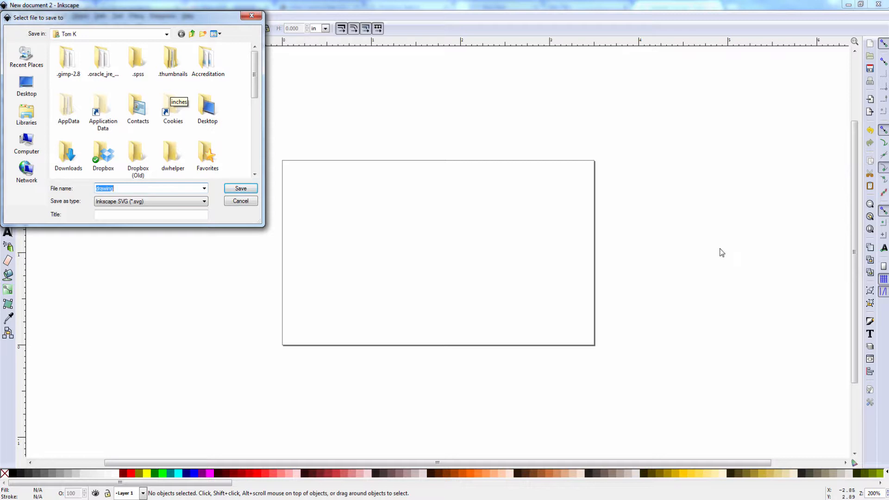
{"action": "left_click", "coordinate": [239, 201]}
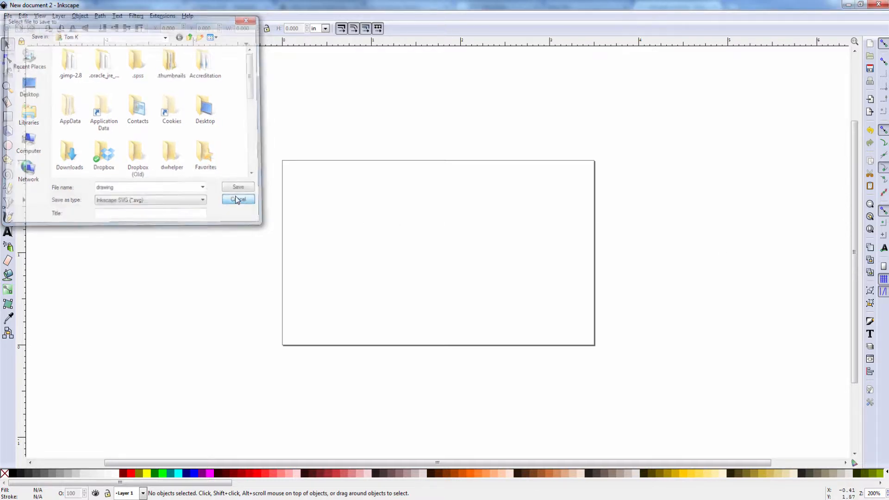
{"action": "left_click", "coordinate": [6, 16]}
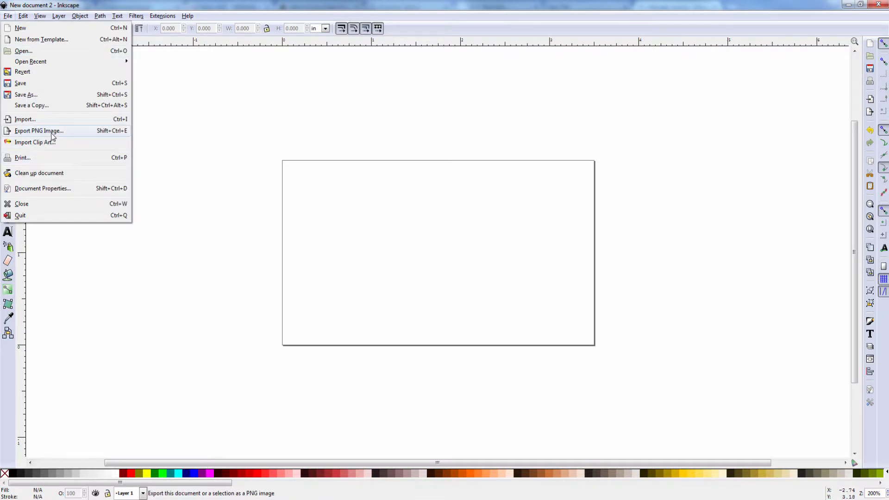
{"action": "left_click", "coordinate": [161, 140]}
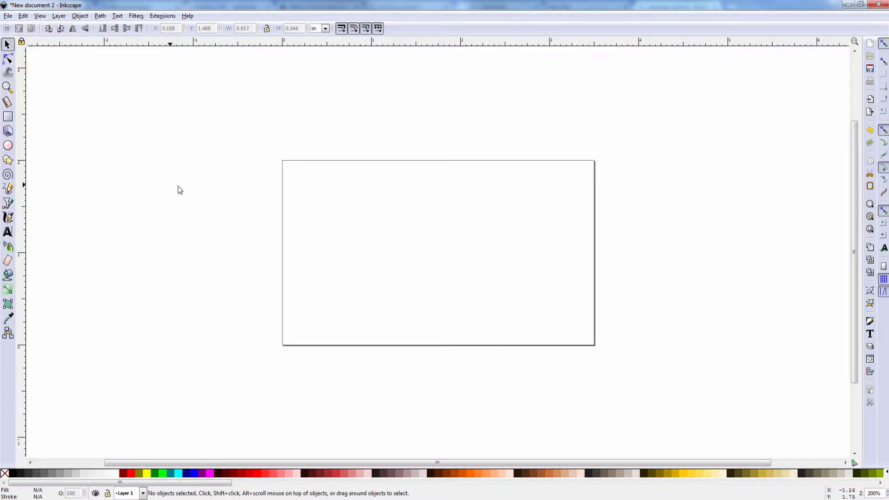
Draw three rectangles: about 1.31 × 0.48 in at the page's upper left, a smaller one below it, and about 0.68 × 0.39 in at the upper right.
{"action": "left_click", "coordinate": [7, 119]}
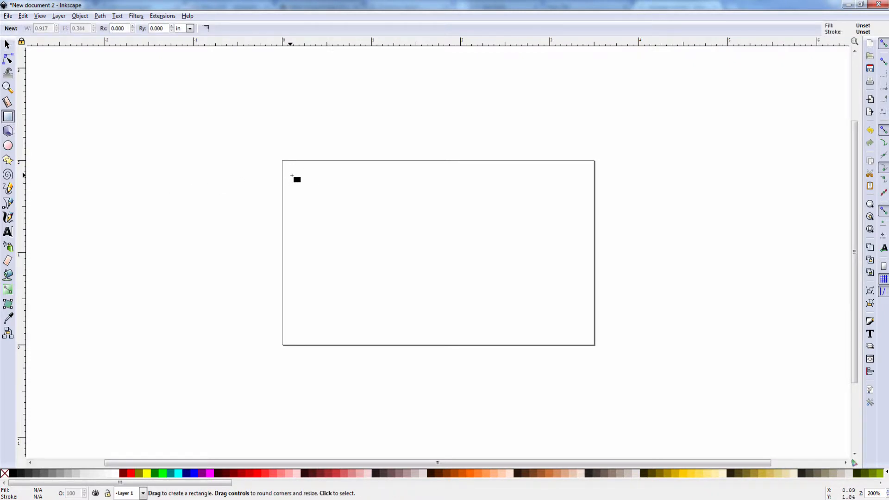
{"action": "left_click_drag", "start_coordinate": [295, 175], "coordinate": [411, 219]}
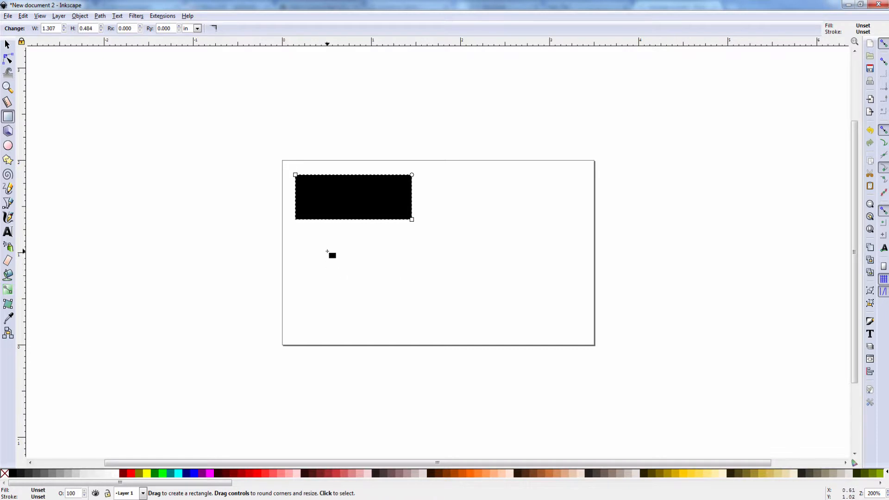
{"action": "left_click_drag", "start_coordinate": [328, 251], "coordinate": [391, 296]}
{"action": "left_click_drag", "start_coordinate": [477, 190], "coordinate": [538, 226]}
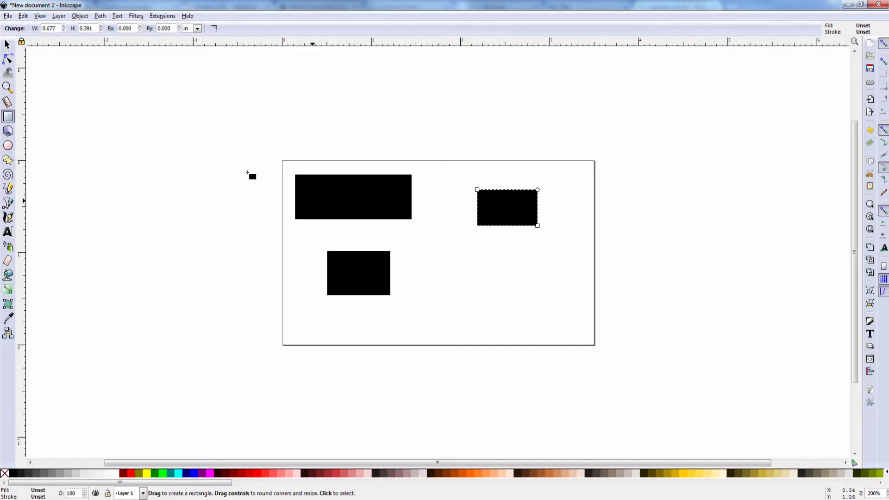
Try out a 3D box and an ellipse in the lower right area of the page, deleting each one.
{"action": "left_click", "coordinate": [8, 132]}
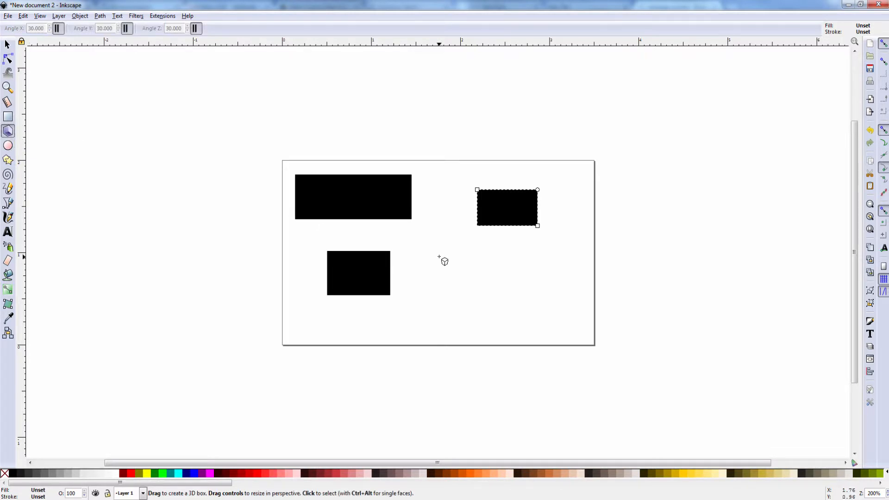
{"action": "left_click_drag", "start_coordinate": [440, 256], "coordinate": [542, 291]}
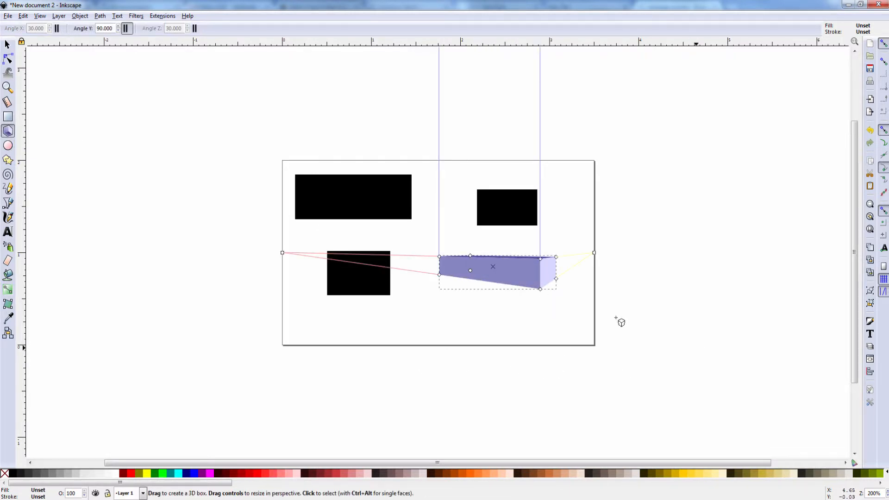
{"action": "key", "text": "Delete"}
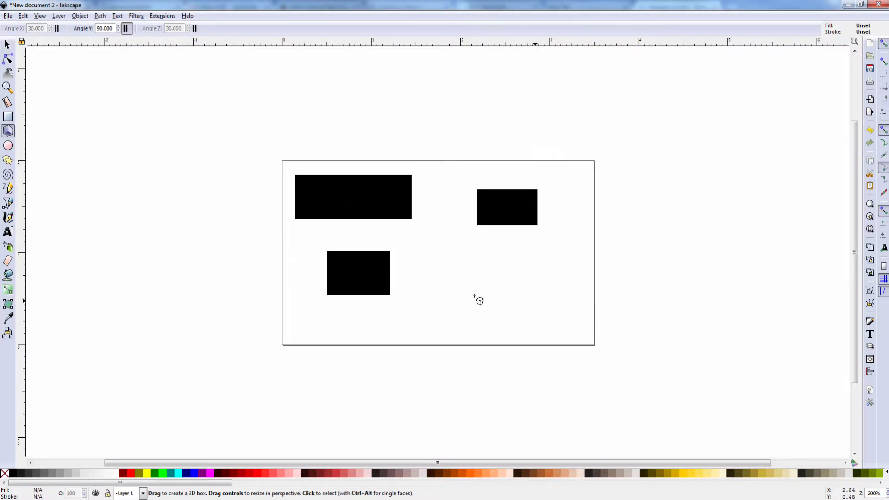
{"action": "left_click", "coordinate": [8, 145]}
{"action": "left_click_drag", "start_coordinate": [435, 258], "coordinate": [512, 334]}
{"action": "key", "text": "Delete"}
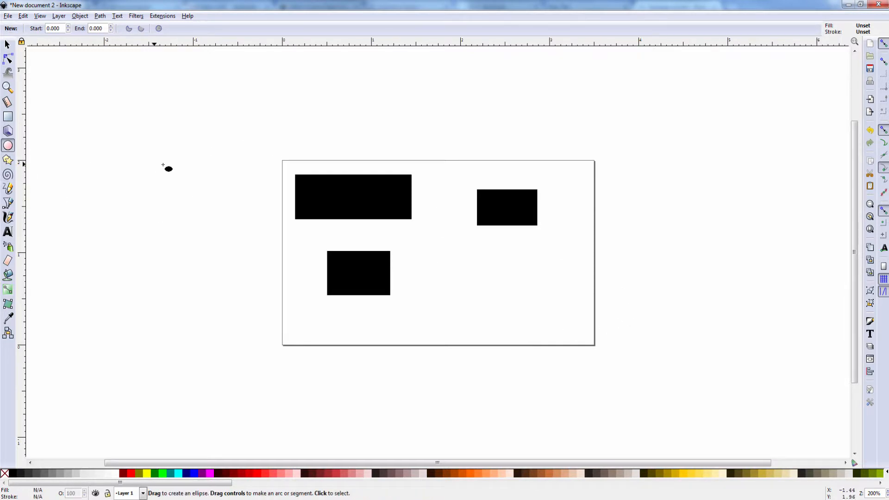
Delete the wide upper-left rectangle and the rectangle below it.
{"action": "left_click", "coordinate": [352, 199]}
{"action": "key", "text": "Delete"}
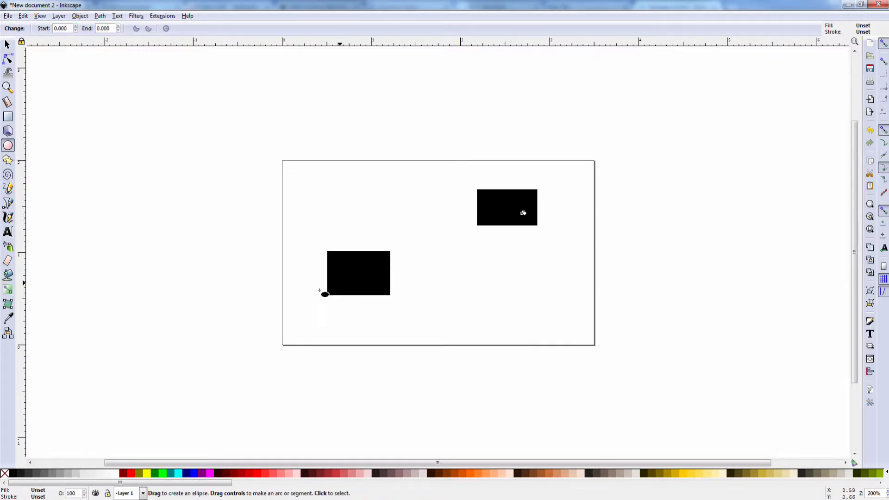
{"action": "left_click", "coordinate": [367, 278]}
{"action": "key", "text": "Delete"}
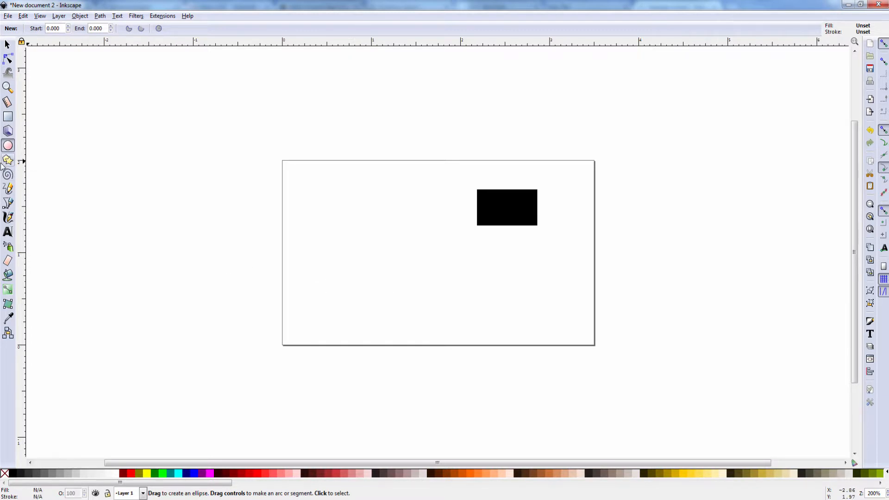
Draw a large five-pointed star over the page's upper left corner and a three-turn spiral near the page's lower centre.
{"action": "left_click", "coordinate": [8, 159]}
{"action": "left_click_drag", "start_coordinate": [302, 195], "coordinate": [382, 227]}
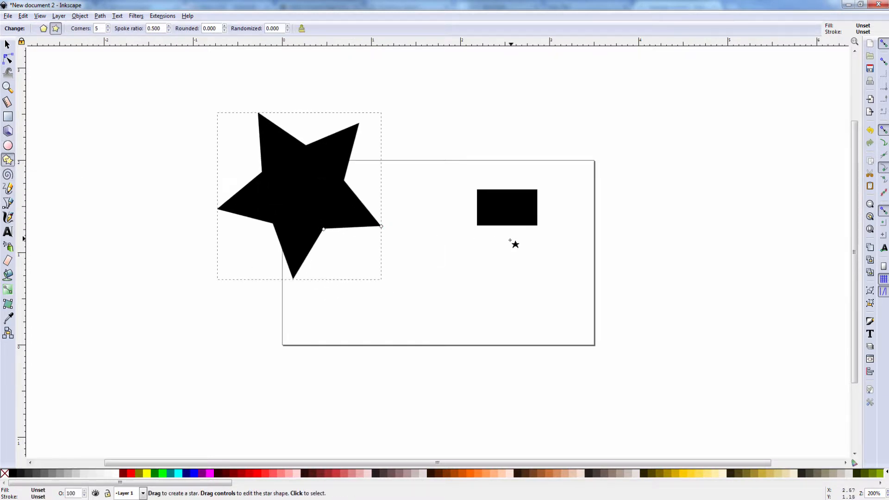
{"action": "left_click", "coordinate": [7, 174]}
{"action": "left_click_drag", "start_coordinate": [416, 269], "coordinate": [475, 286]}
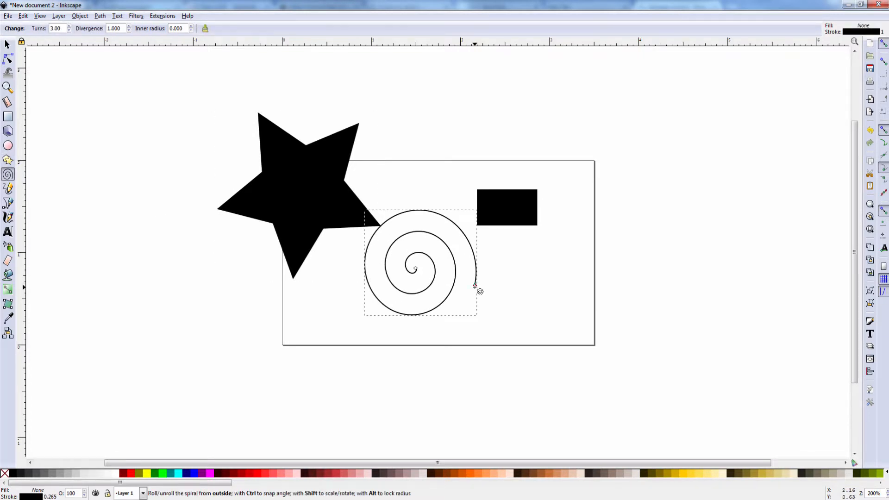
Draw a freehand scribble in the page's lower right and a Bezier zigzag path about 0.67 × 0.41 in at the lower left.
{"action": "left_click", "coordinate": [9, 189]}
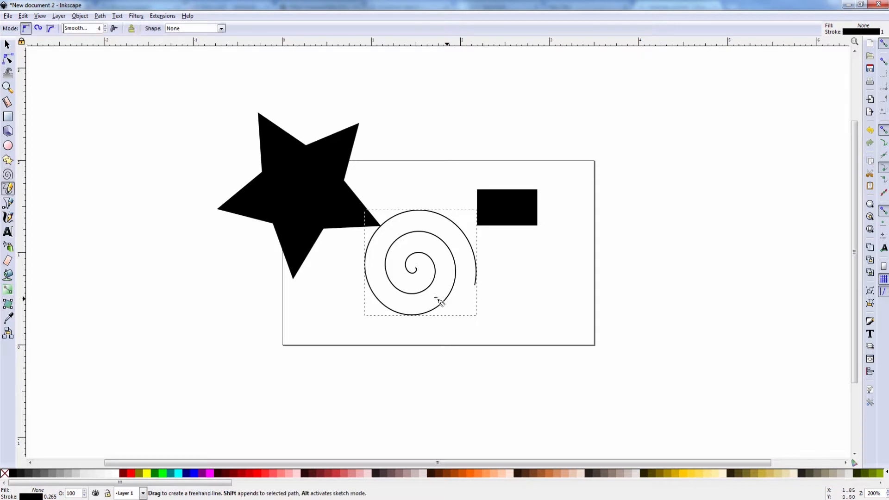
{"action": "mouse_move", "coordinate": [506, 281]}
{"action": "left_mouse_down"}
{"action": "mouse_move", "coordinate": [534, 299]}
{"action": "mouse_move", "coordinate": [509, 303]}
{"action": "mouse_move", "coordinate": [530, 263]}
{"action": "mouse_move", "coordinate": [558, 285]}
{"action": "mouse_move", "coordinate": [556, 302]}
{"action": "mouse_move", "coordinate": [519, 314]}
{"action": "mouse_move", "coordinate": [543, 324]}
{"action": "left_mouse_up"}
{"action": "left_click", "coordinate": [8, 204]}
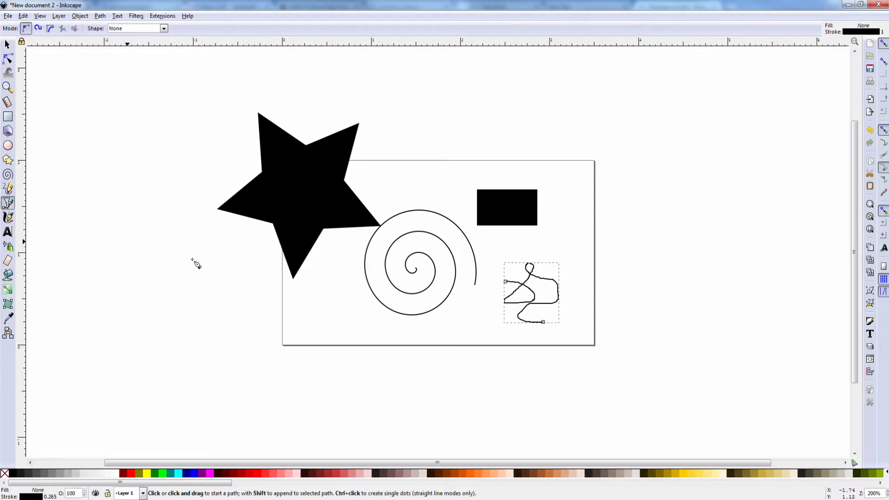
{"action": "left_click", "coordinate": [307, 303]}
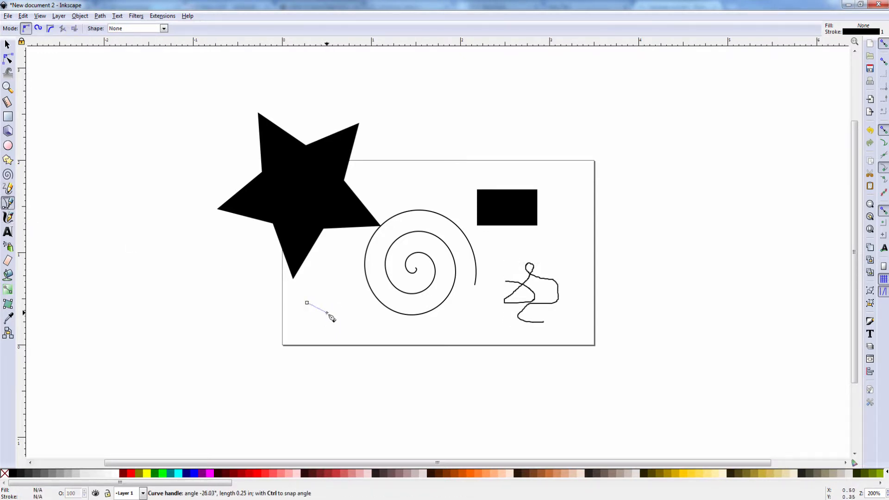
{"action": "left_click_drag", "start_coordinate": [328, 309], "coordinate": [332, 297]}
{"action": "key", "text": "BackSpace"}
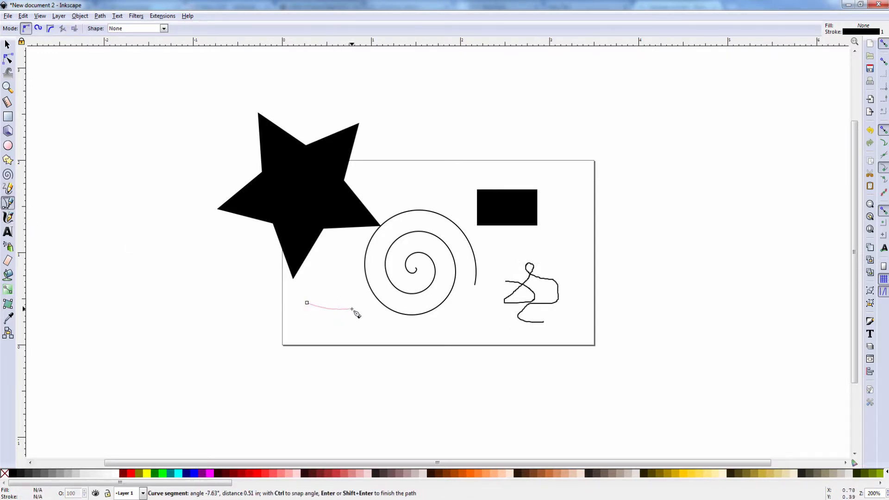
{"action": "left_click", "coordinate": [353, 309]}
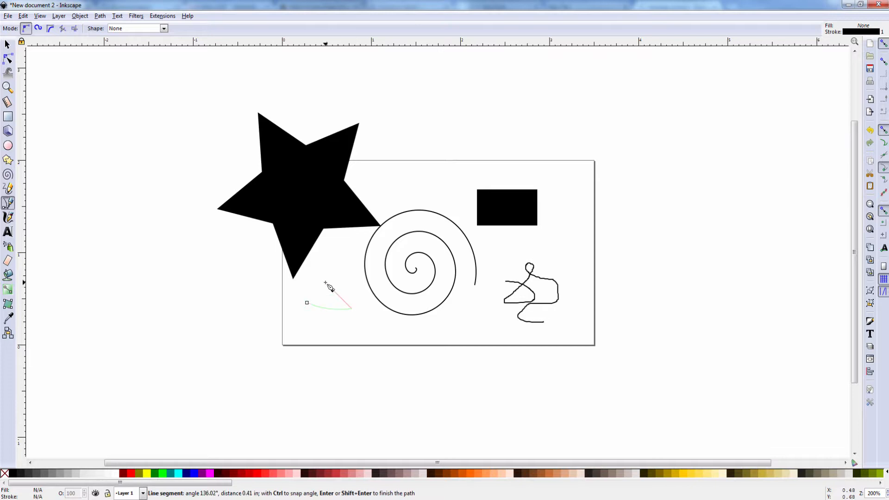
{"action": "left_click", "coordinate": [326, 281]}
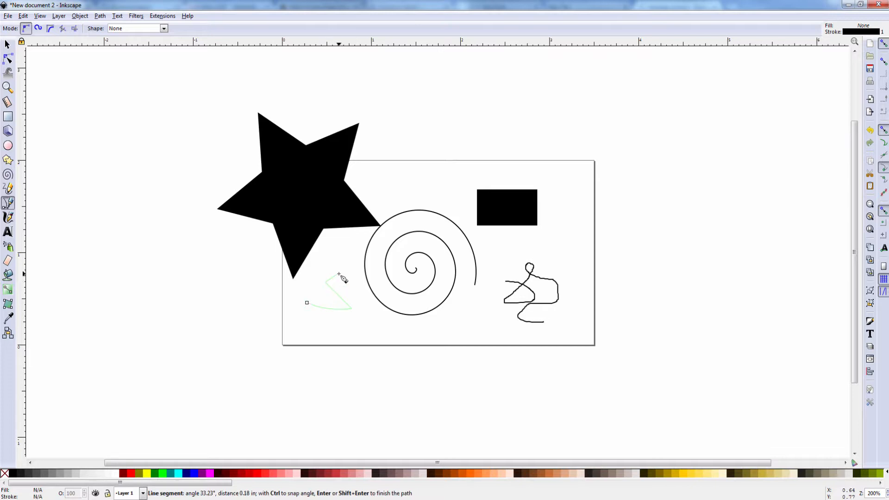
{"action": "left_click", "coordinate": [339, 274]}
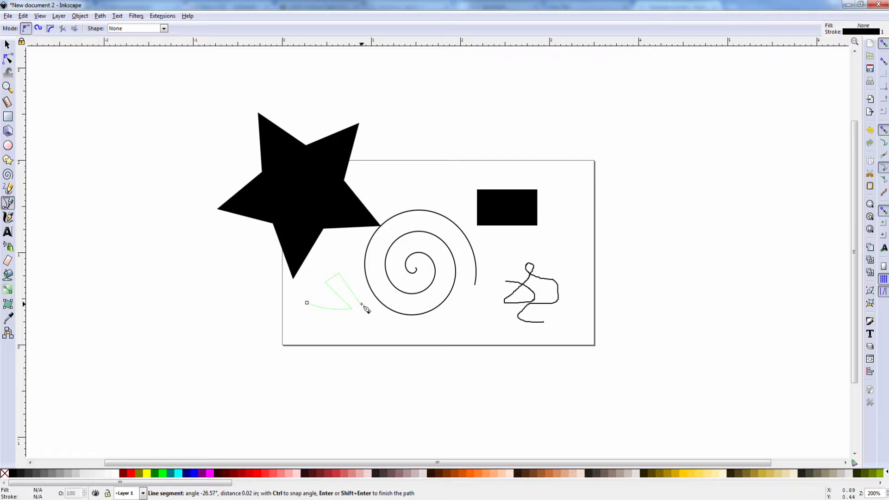
{"action": "double_click", "coordinate": [366, 275]}
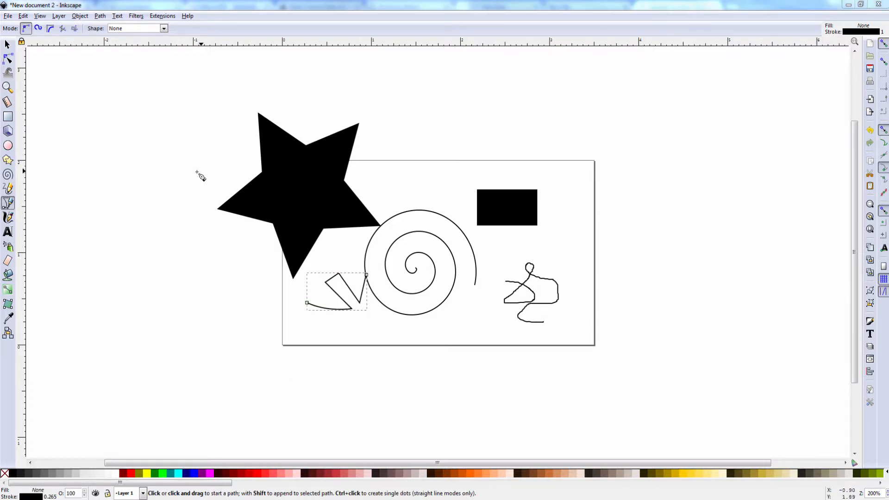
Scale the upper-right rectangle by its corners and sides to about 1.33 × 0.64 in.
{"action": "left_click", "coordinate": [7, 45]}
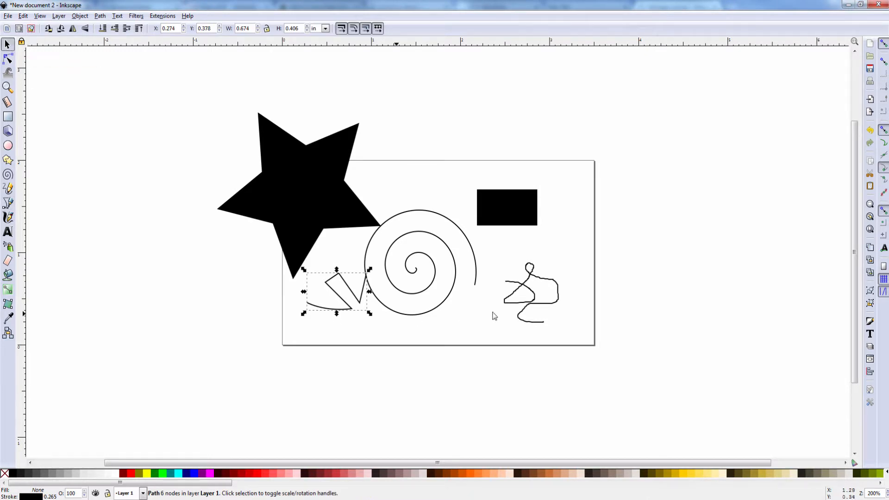
{"action": "left_click", "coordinate": [506, 212]}
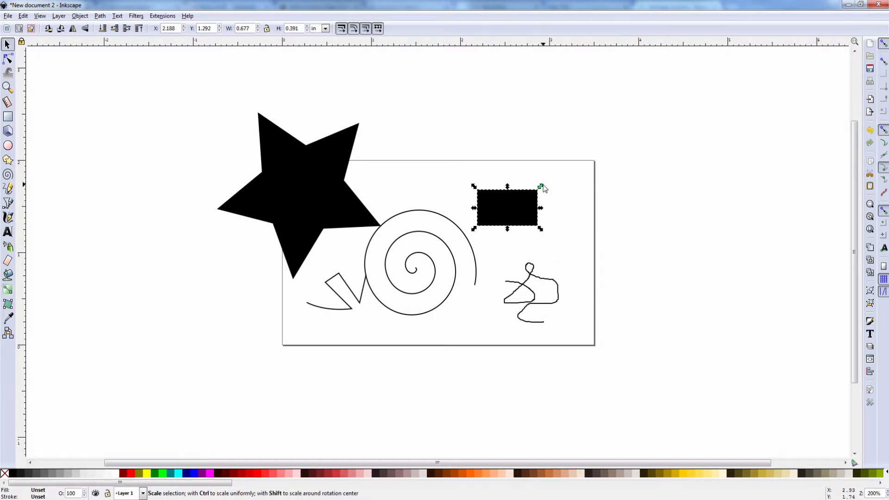
{"action": "left_click_drag", "start_coordinate": [550, 188], "coordinate": [578, 176]}
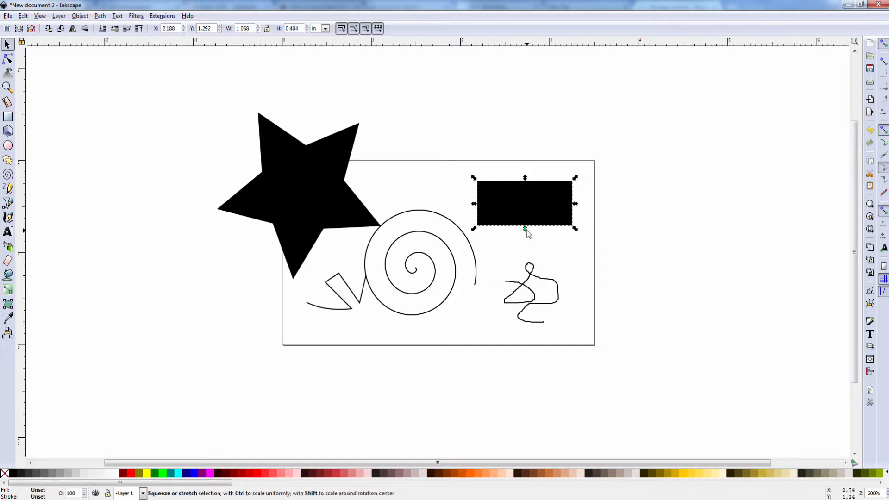
{"action": "left_click_drag", "start_coordinate": [526, 230], "coordinate": [530, 245]}
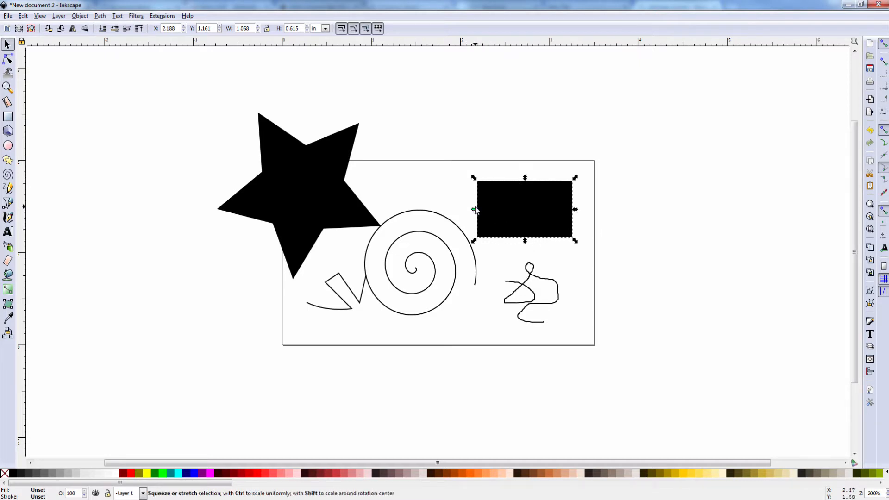
{"action": "left_click_drag", "start_coordinate": [475, 210], "coordinate": [457, 210]}
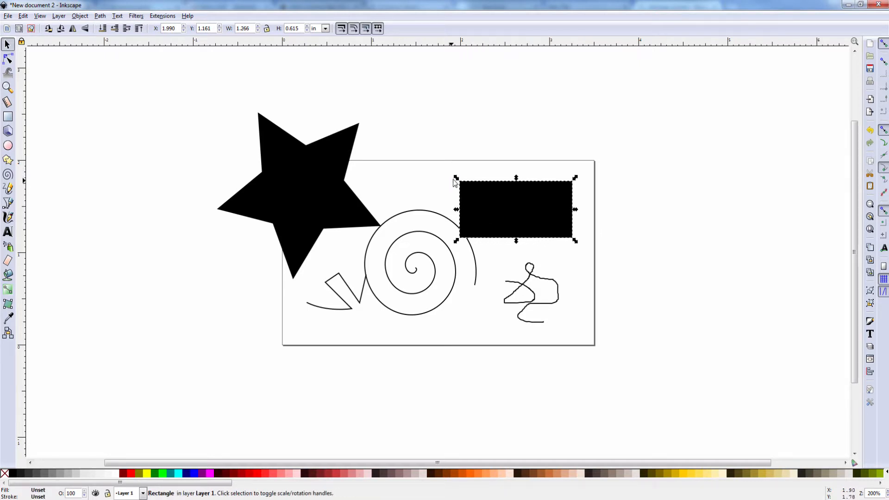
{"action": "left_click_drag", "start_coordinate": [456, 179], "coordinate": [451, 176]}
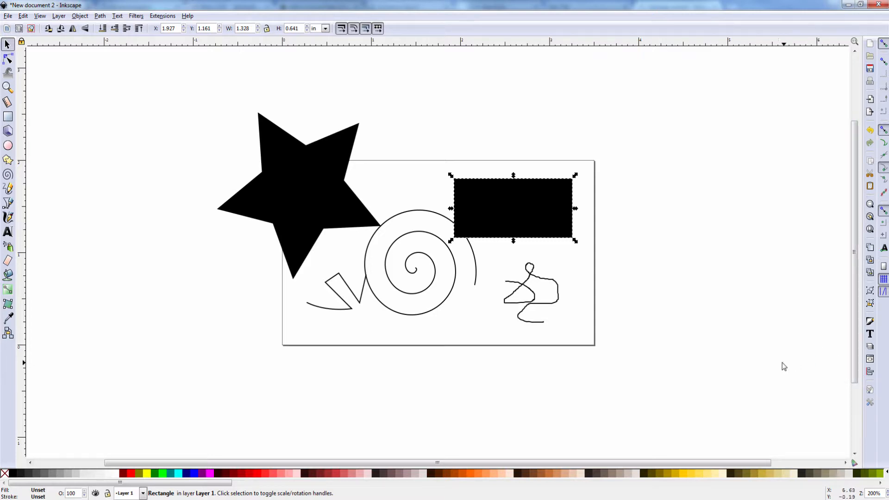
Nudge the enlarged rectangle left and up, and reposition it at about X 1.94, Y 1.20 in.
{"action": "key", "text": "Left"}
{"action": "key", "text": "Up"}
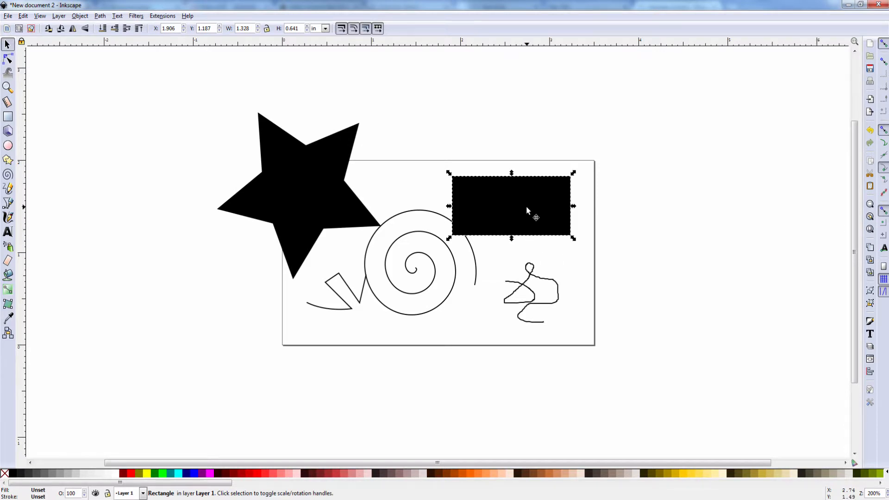
{"action": "mouse_move", "coordinate": [529, 207]}
{"action": "left_mouse_down"}
{"action": "mouse_move", "coordinate": [493, 209]}
{"action": "mouse_move", "coordinate": [536, 209]}
{"action": "mouse_move", "coordinate": [507, 210]}
{"action": "mouse_move", "coordinate": [524, 209]}
{"action": "left_mouse_up"}
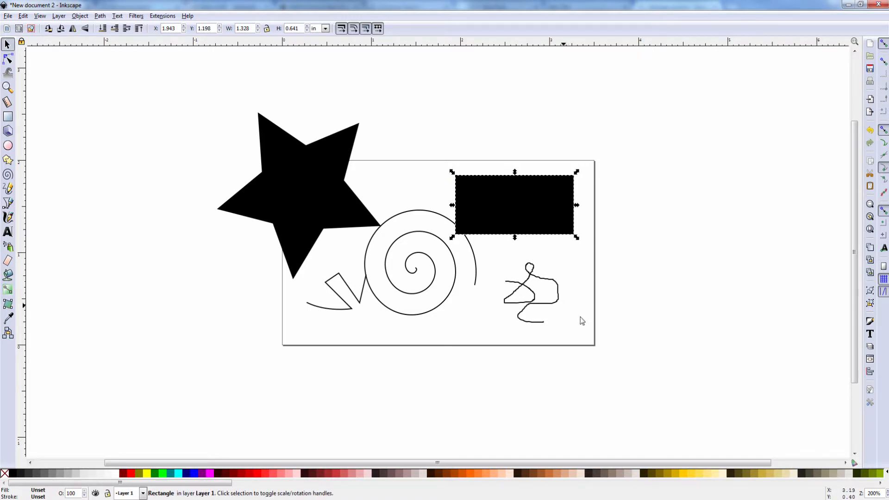
Rotate the rectangle slightly and skew it into an upward-slanting parallelogram about 1.40 in wide and 1.18 in high, leaving nothing selected.
{"action": "left_click", "coordinate": [513, 209]}
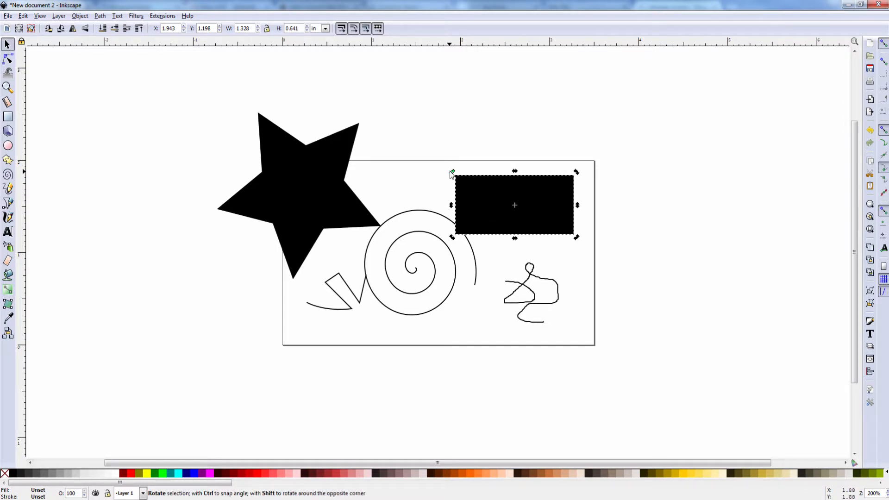
{"action": "mouse_move", "coordinate": [453, 173]}
{"action": "left_mouse_down"}
{"action": "mouse_move", "coordinate": [447, 220]}
{"action": "mouse_move", "coordinate": [451, 167]}
{"action": "left_mouse_up"}
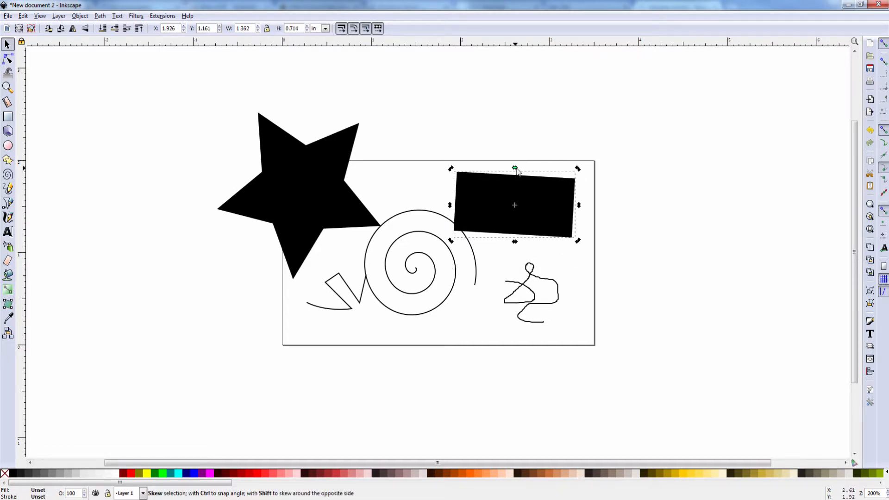
{"action": "mouse_move", "coordinate": [517, 169]}
{"action": "left_mouse_down"}
{"action": "mouse_move", "coordinate": [546, 171]}
{"action": "mouse_move", "coordinate": [510, 174]}
{"action": "left_mouse_up"}
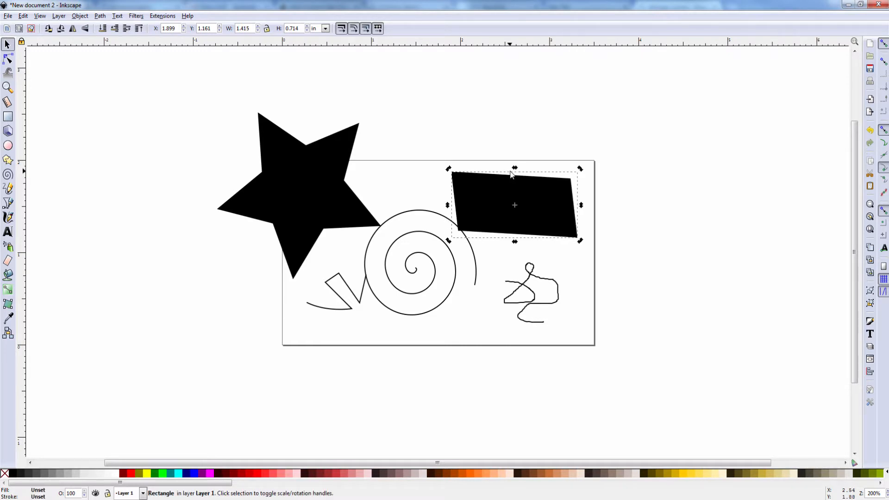
{"action": "mouse_move", "coordinate": [582, 206]}
{"action": "left_mouse_down"}
{"action": "mouse_move", "coordinate": [592, 225]}
{"action": "mouse_move", "coordinate": [582, 258]}
{"action": "mouse_move", "coordinate": [580, 204]}
{"action": "left_mouse_up"}
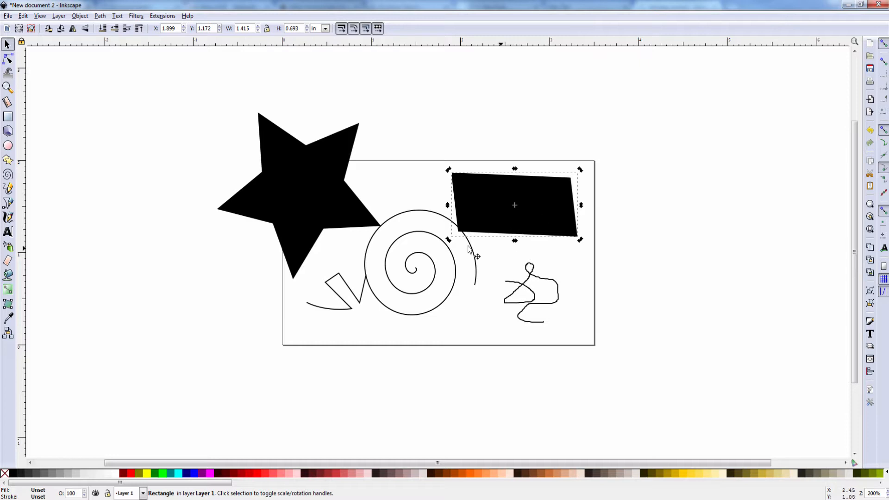
{"action": "mouse_move", "coordinate": [447, 240]}
{"action": "left_mouse_down"}
{"action": "mouse_move", "coordinate": [487, 273]}
{"action": "mouse_move", "coordinate": [438, 250]}
{"action": "mouse_move", "coordinate": [496, 252]}
{"action": "mouse_move", "coordinate": [425, 243]}
{"action": "mouse_move", "coordinate": [460, 267]}
{"action": "mouse_move", "coordinate": [441, 258]}
{"action": "mouse_move", "coordinate": [445, 241]}
{"action": "left_mouse_up"}
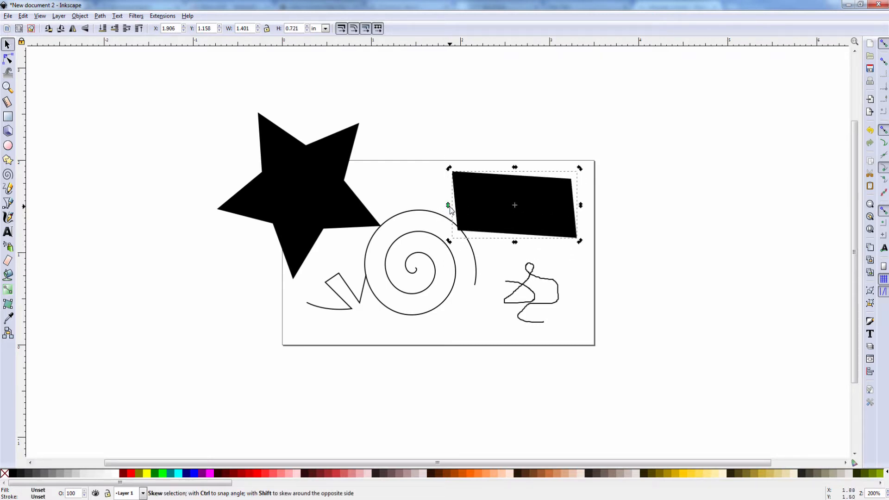
{"action": "left_click_drag", "start_coordinate": [451, 208], "coordinate": [491, 240]}
{"action": "left_click", "coordinate": [608, 290]}
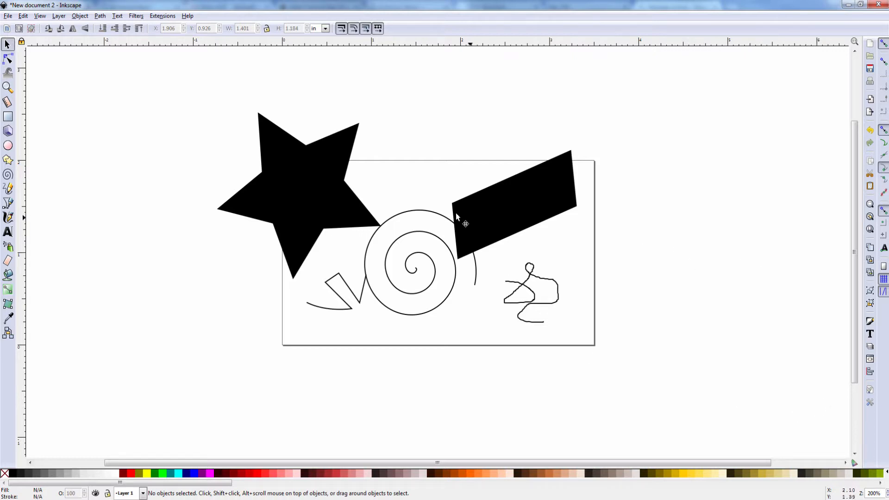
Select the slanted rectangle, star and spiral together and shift them slightly across the page.
{"action": "left_click", "coordinate": [506, 222]}
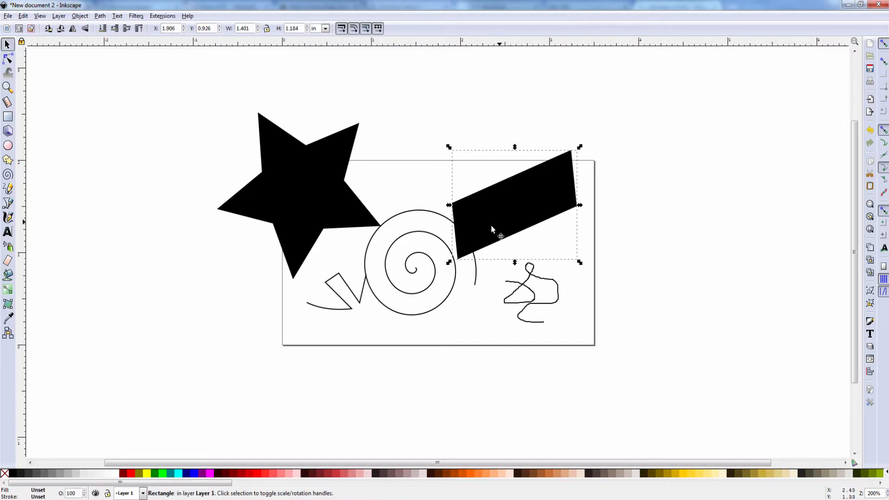
{"action": "left_click", "coordinate": [290, 197], "text": "shift"}
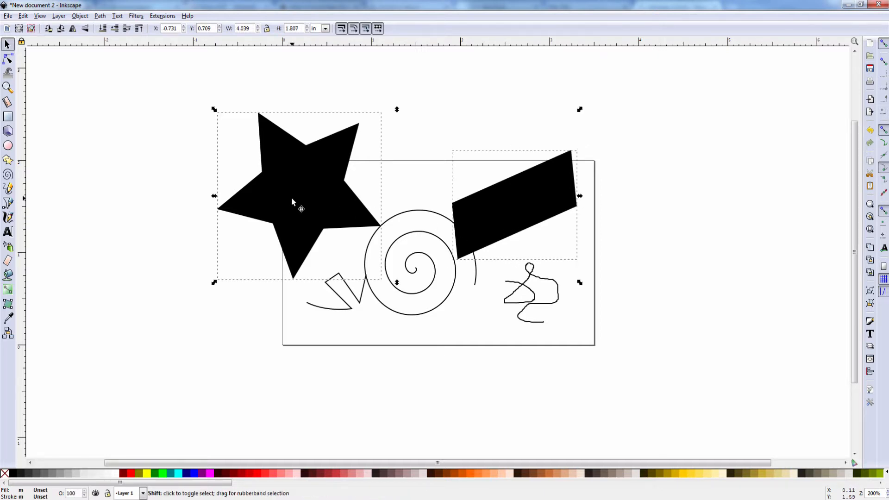
{"action": "left_click", "coordinate": [414, 315], "text": "shift"}
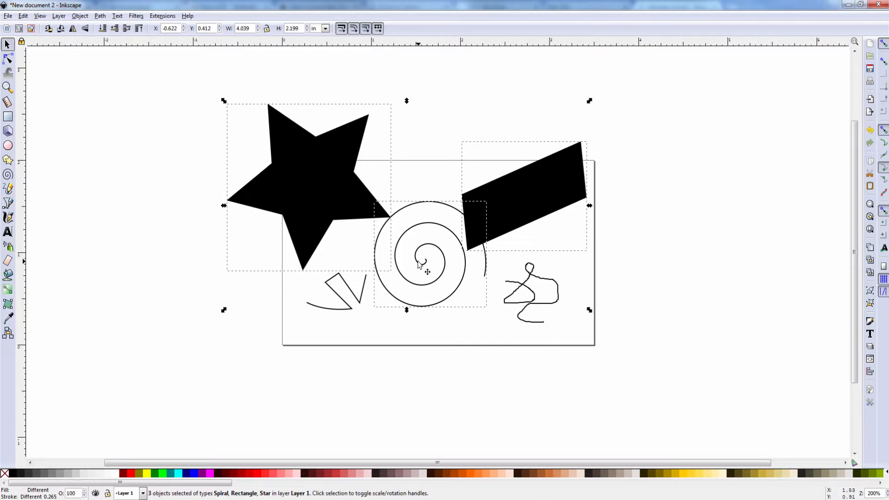
{"action": "mouse_move", "coordinate": [418, 262]}
{"action": "left_mouse_down"}
{"action": "mouse_move", "coordinate": [433, 278]}
{"action": "mouse_move", "coordinate": [663, 301]}
{"action": "mouse_move", "coordinate": [624, 213]}
{"action": "mouse_move", "coordinate": [377, 271]}
{"action": "mouse_move", "coordinate": [233, 384]}
{"action": "mouse_move", "coordinate": [477, 273]}
{"action": "mouse_move", "coordinate": [419, 268]}
{"action": "mouse_move", "coordinate": [451, 276]}
{"action": "mouse_move", "coordinate": [431, 284]}
{"action": "mouse_move", "coordinate": [428, 271]}
{"action": "left_mouse_up"}
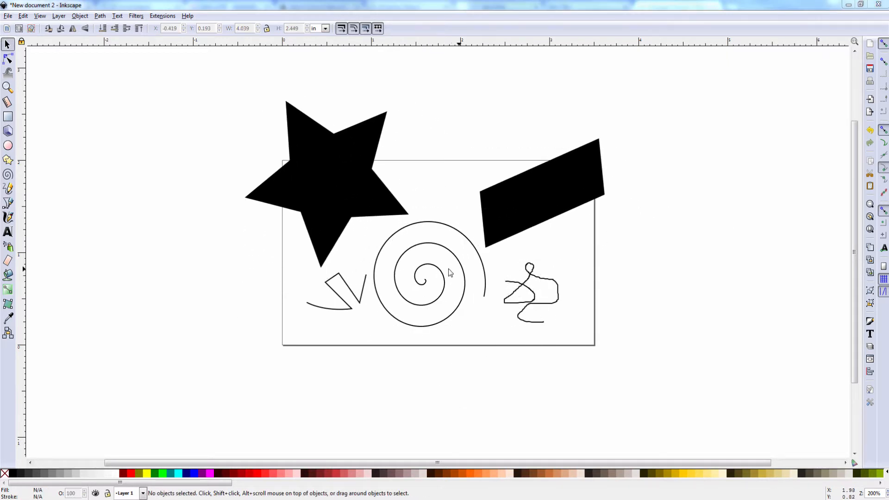
Group the slanted rectangle with the star and move the group to about X -0.76, Y 0.73 in.
{"action": "left_click", "coordinate": [539, 199]}
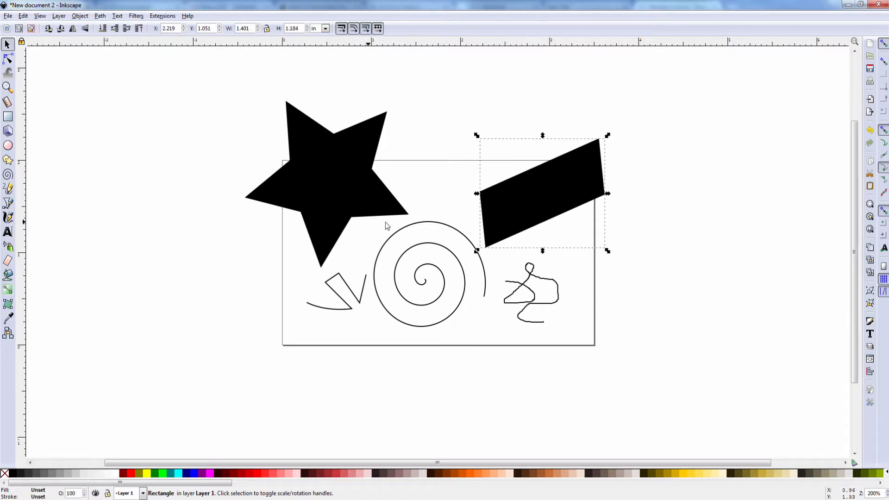
{"action": "left_click", "coordinate": [340, 190], "text": "shift"}
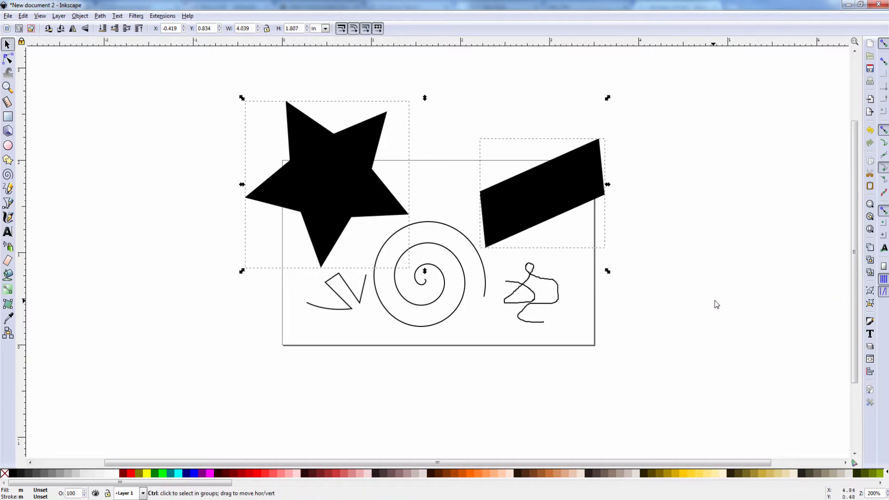
{"action": "key", "text": "ctrl+g"}
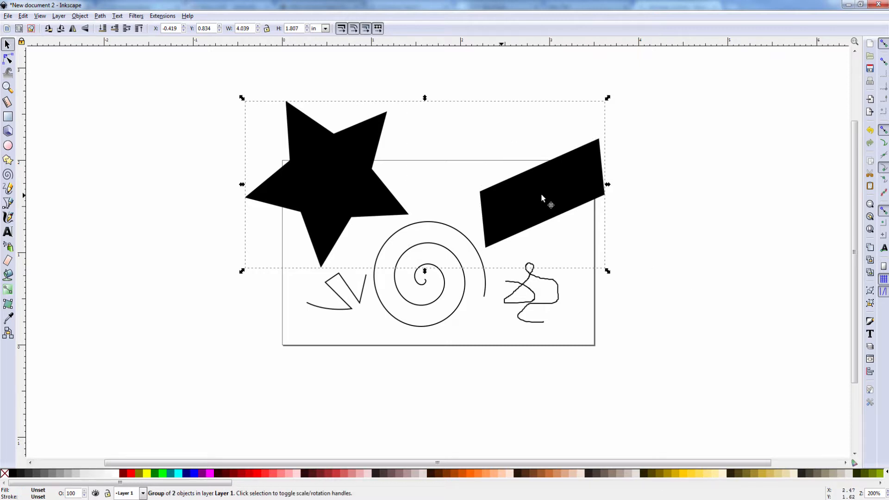
{"action": "left_click_drag", "start_coordinate": [371, 189], "coordinate": [289, 188]}
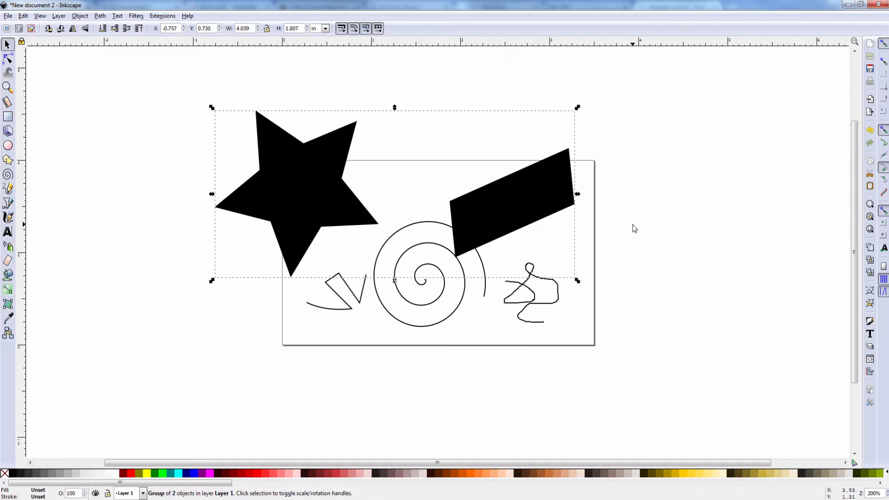
Ungroup the star and slanted rectangle, and move them independently to slightly higher positions.
{"action": "key", "text": "ctrl"}
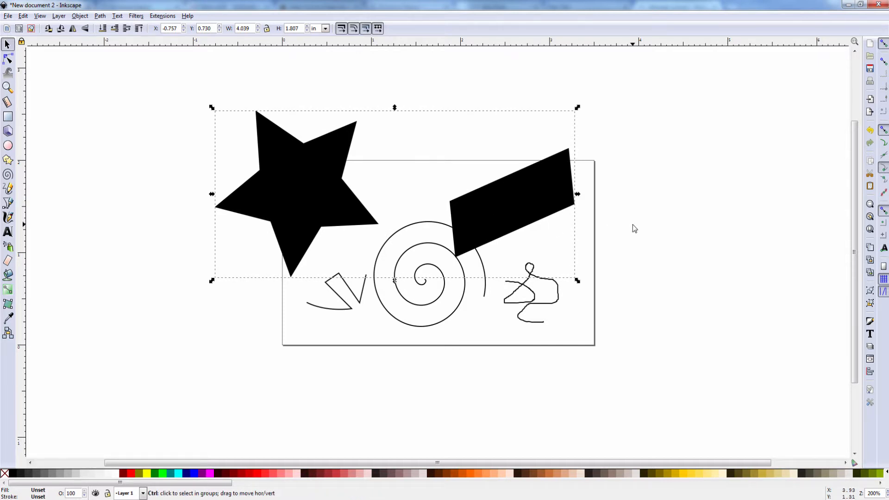
{"action": "key", "text": "ctrl+shift+g"}
{"action": "left_click_drag", "start_coordinate": [494, 198], "coordinate": [514, 195]}
{"action": "left_click", "coordinate": [676, 194]}
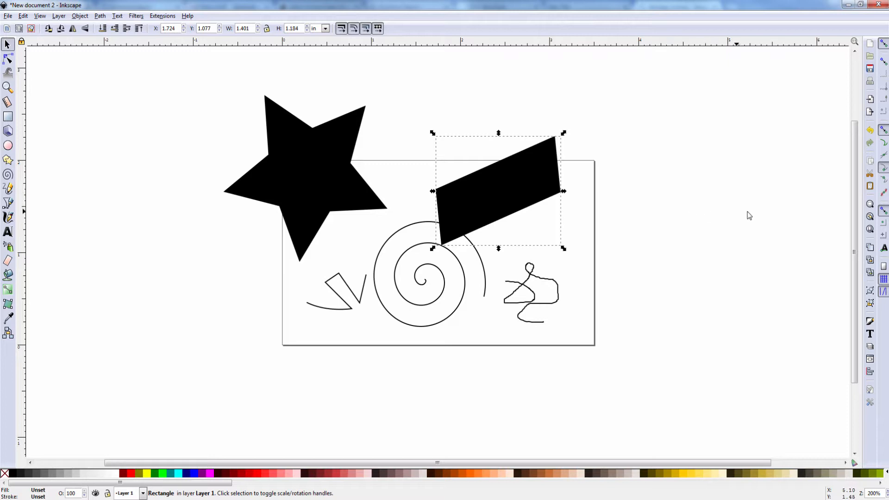
Group the star and slanted rectangle again, and select only the rectangle inside the group.
{"action": "left_click", "coordinate": [340, 174], "text": "shift"}
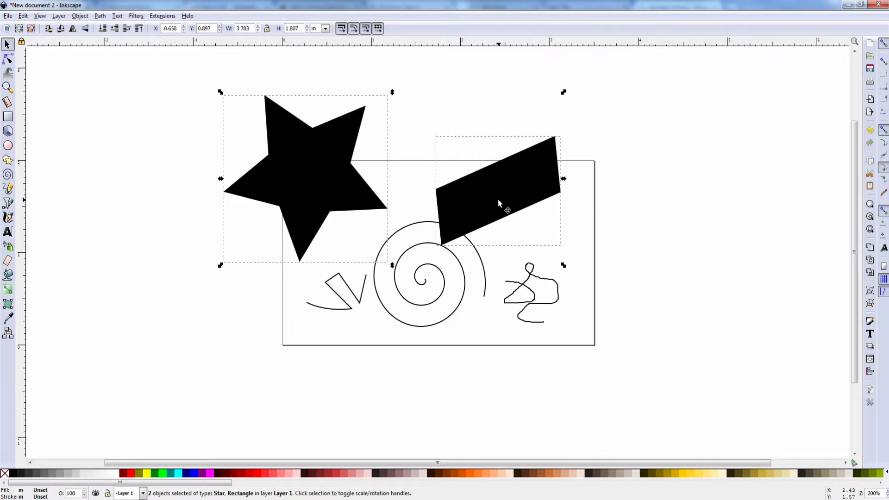
{"action": "key", "text": "ctrl+g"}
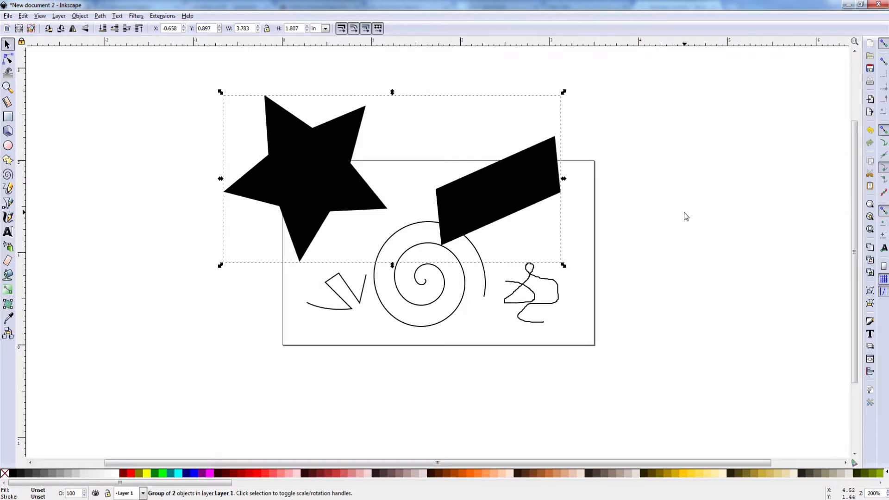
{"action": "left_click", "coordinate": [507, 200], "text": "ctrl"}
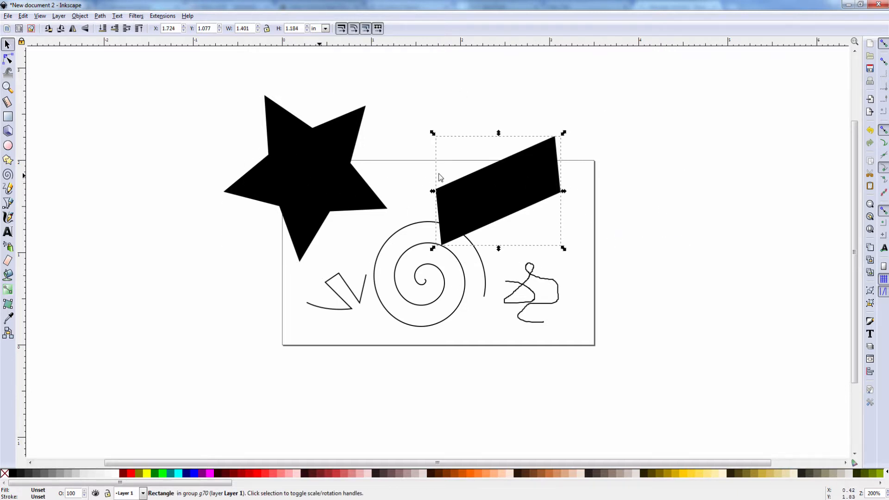
Shrink the grouped slanted rectangle to about 0.83 by 0.97 in, and move the whole group to about X -0.23, Y 1.10 in.
{"action": "left_click_drag", "start_coordinate": [430, 133], "coordinate": [484, 154]}
{"action": "left_click", "coordinate": [672, 161]}
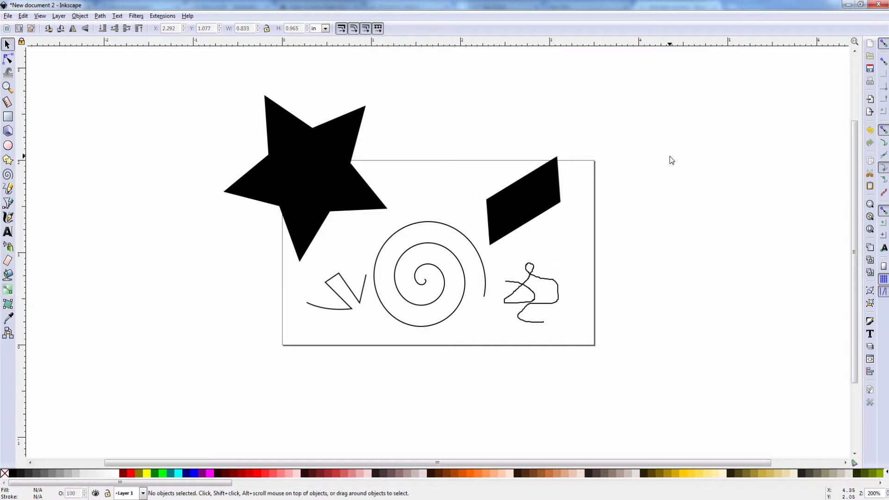
{"action": "left_click_drag", "start_coordinate": [327, 171], "coordinate": [371, 152]}
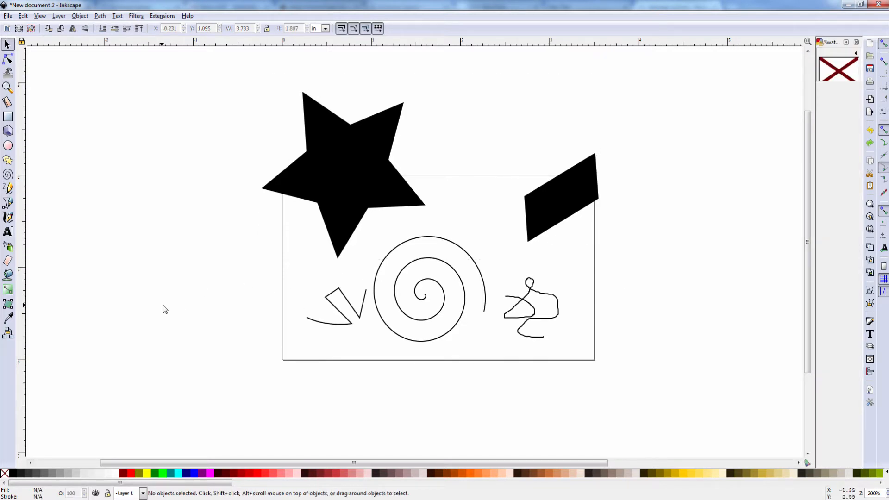
Fill the star-and-rectangle group with red and open its flat fill color settings in Fill and Stroke.
{"action": "left_click", "coordinate": [361, 174]}
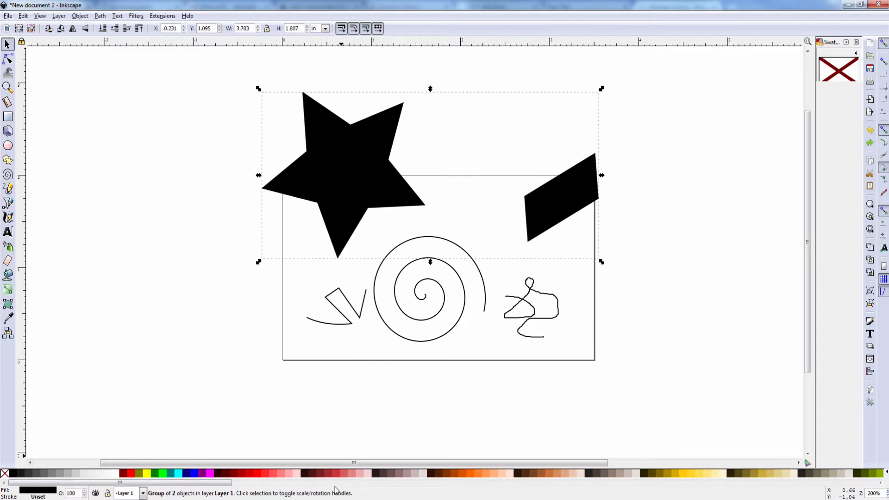
{"action": "left_click", "coordinate": [249, 473]}
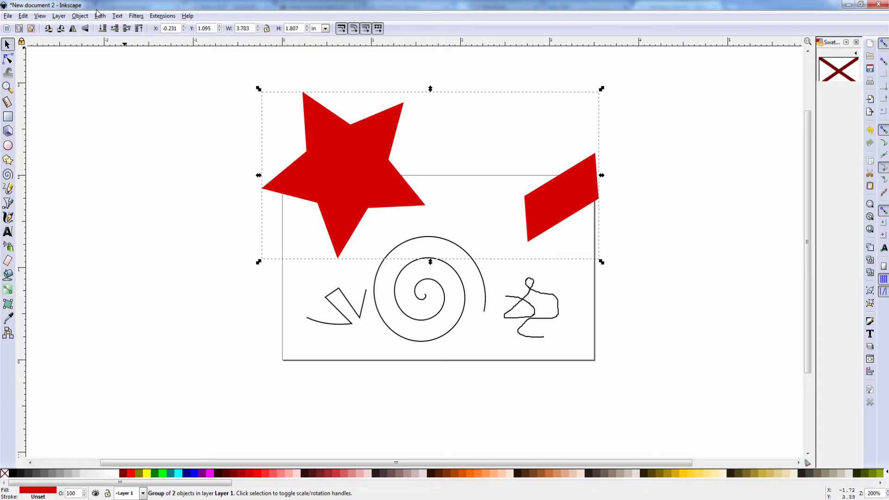
{"action": "left_click", "coordinate": [80, 17]}
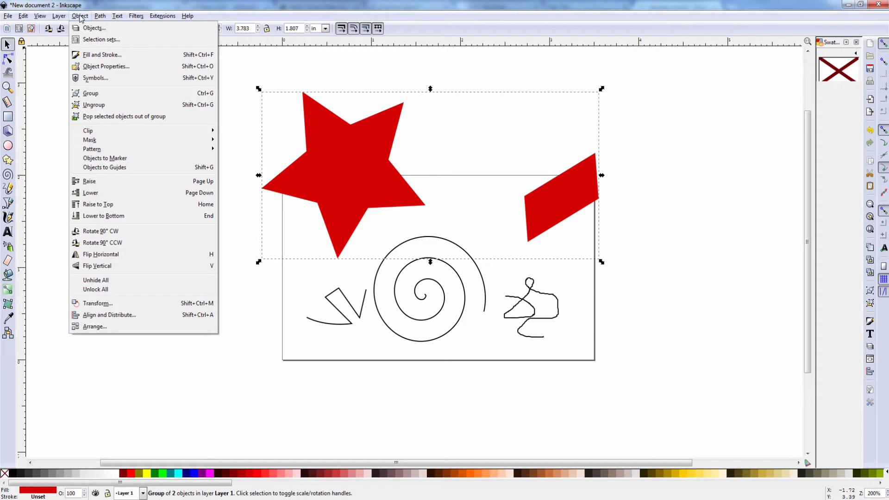
{"action": "left_click", "coordinate": [101, 56]}
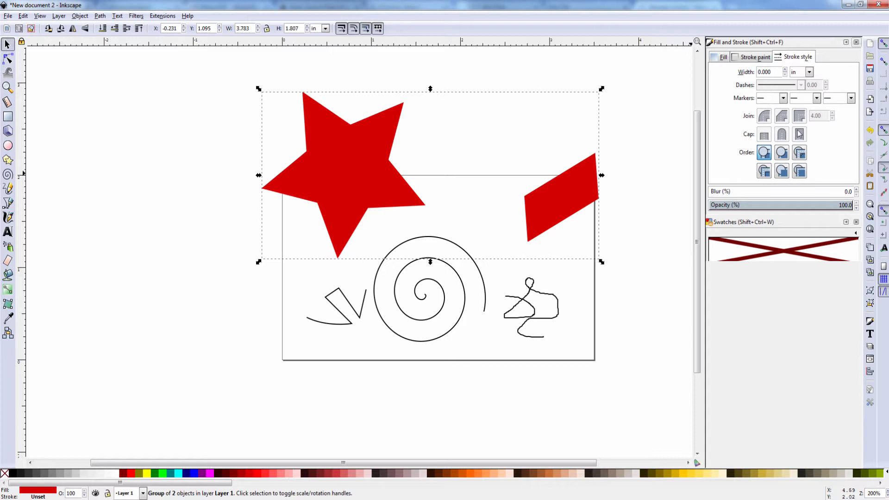
{"action": "left_click", "coordinate": [719, 57]}
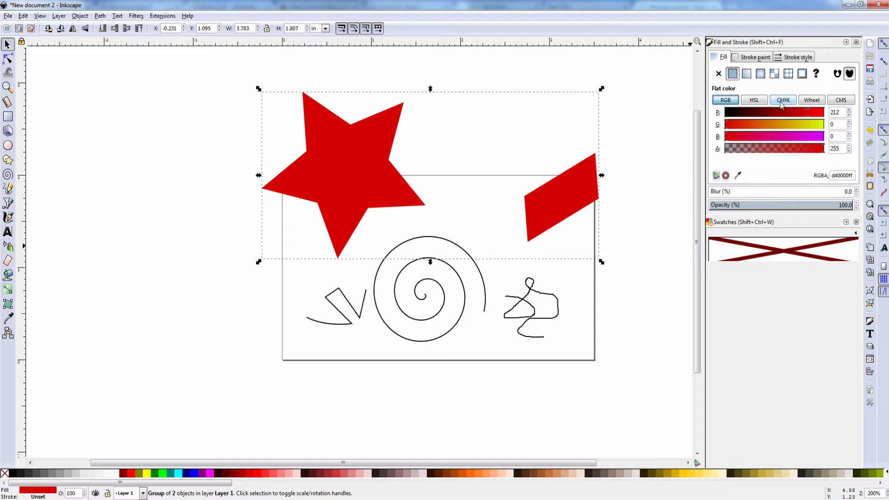
Try different CMYK mixes for the group's fill, varying cyan, magenta, yellow and black.
{"action": "left_click", "coordinate": [783, 104]}
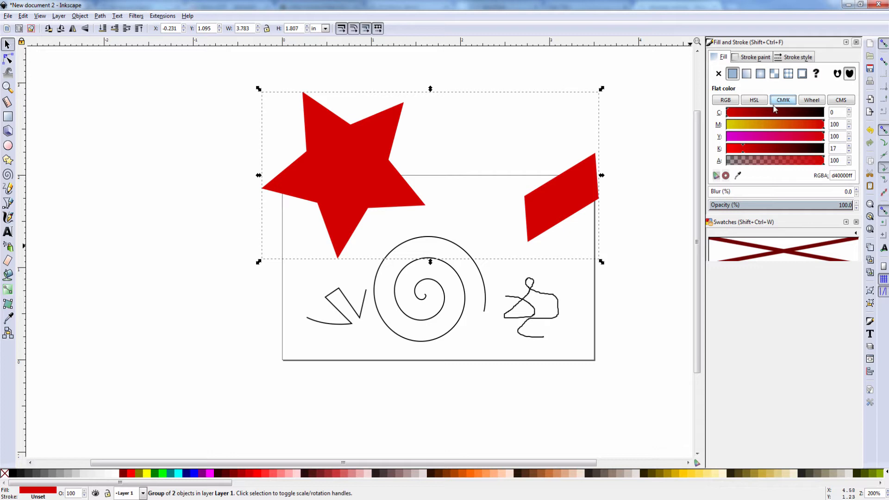
{"action": "left_click", "coordinate": [756, 125]}
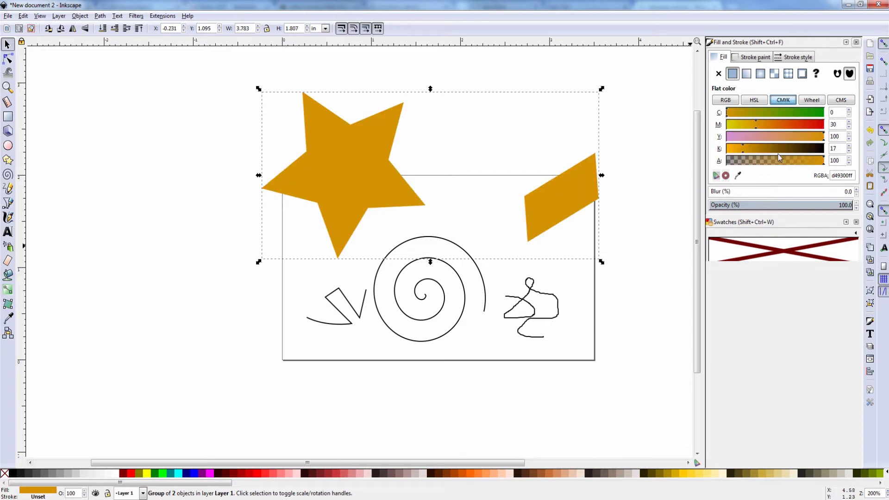
{"action": "left_click", "coordinate": [771, 137]}
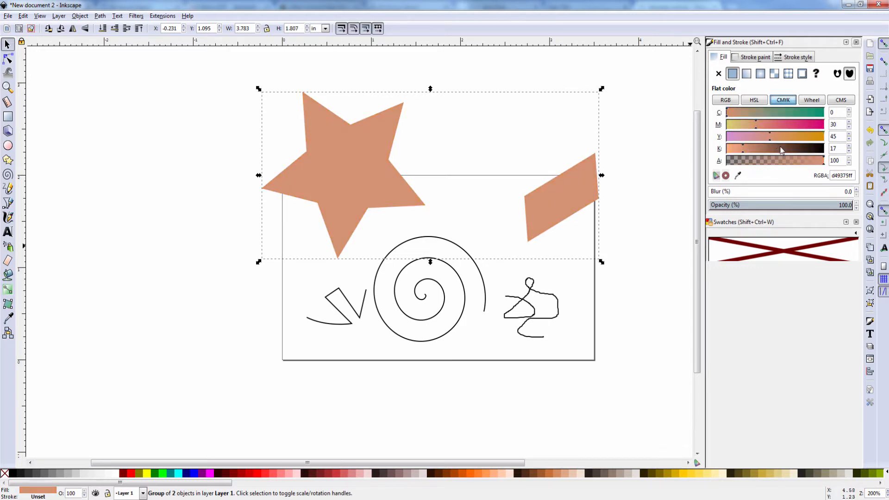
{"action": "left_click", "coordinate": [782, 148]}
{"action": "left_click", "coordinate": [774, 114]}
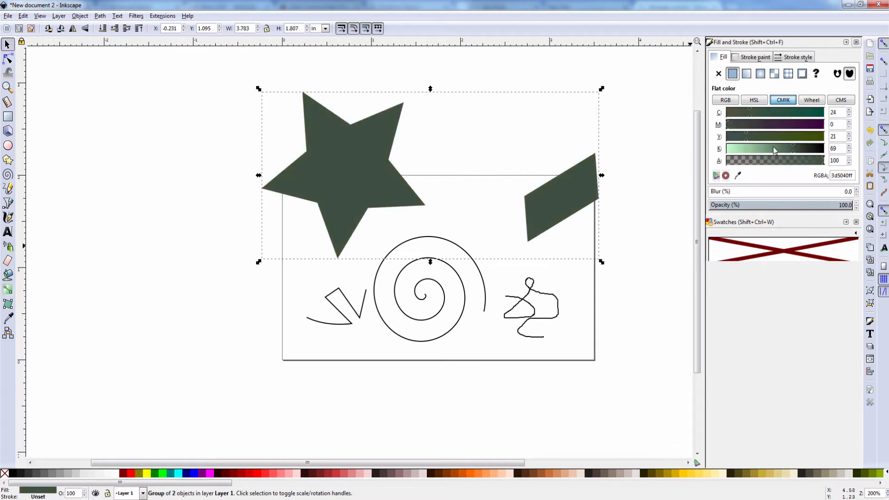
{"action": "left_click", "coordinate": [739, 112]}
{"action": "left_click", "coordinate": [750, 148]}
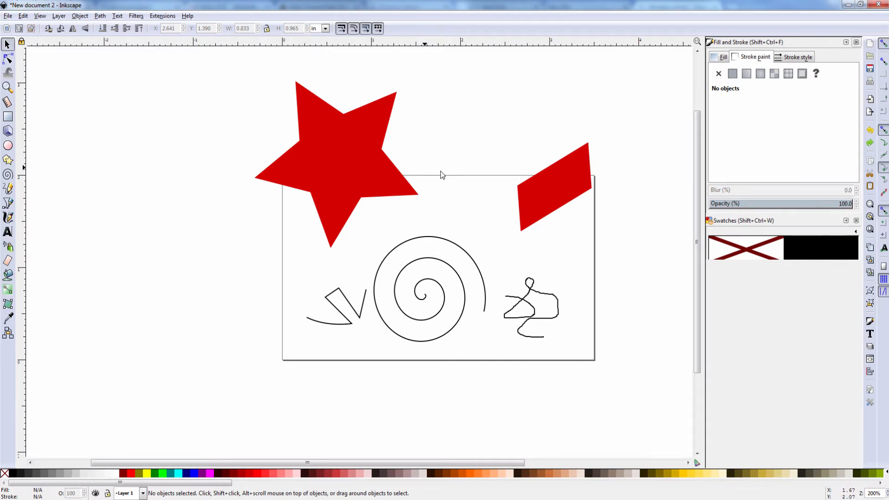
Give the red group a flat black stroke and change that stroke paint to a linear gradient.
{"action": "left_click", "coordinate": [358, 167]}
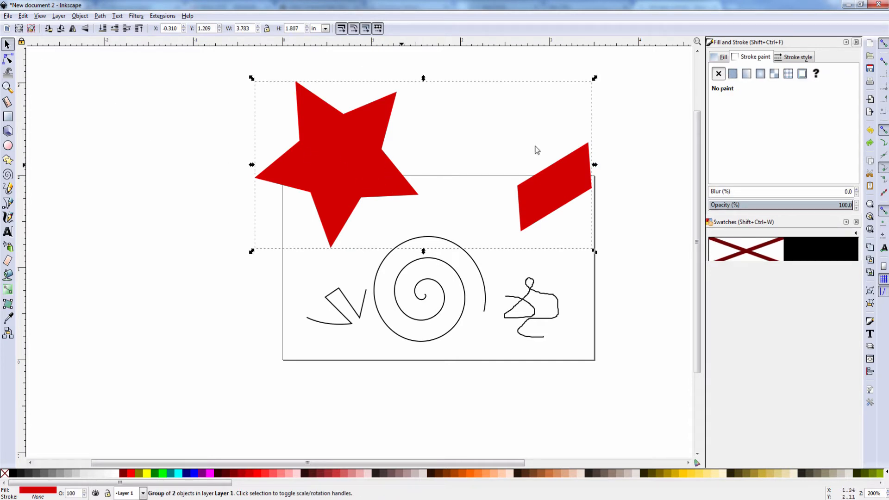
{"action": "left_click", "coordinate": [732, 75]}
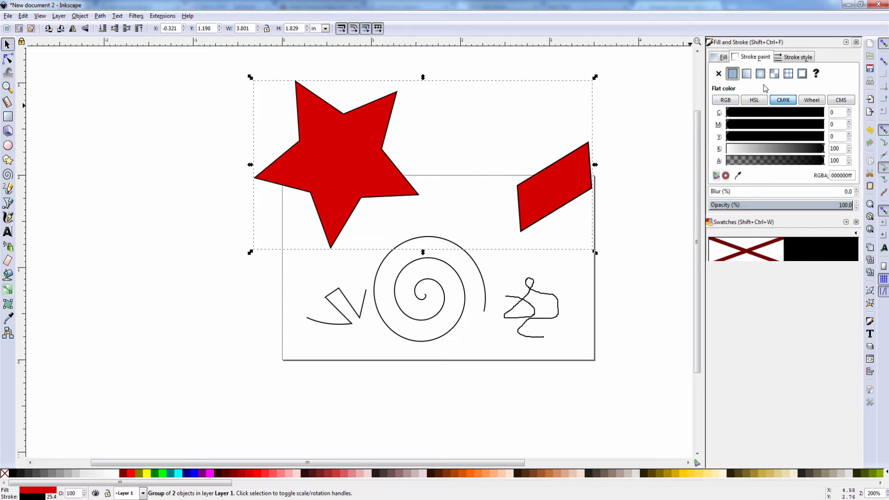
{"action": "left_click", "coordinate": [746, 74]}
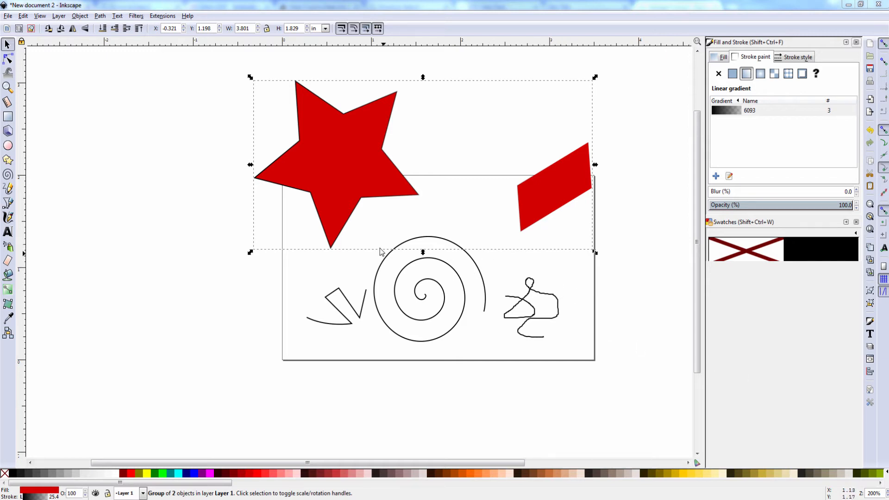
Make a copy of the red group and place it lower on the page at about X -0.48, Y -0.51 in.
{"action": "left_click", "coordinate": [343, 149]}
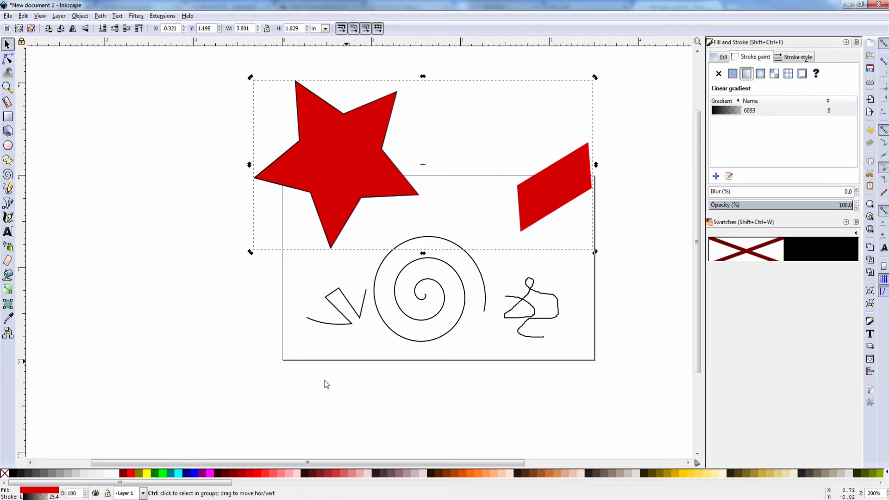
{"action": "left_click_drag", "start_coordinate": [238, 297], "coordinate": [261, 358]}
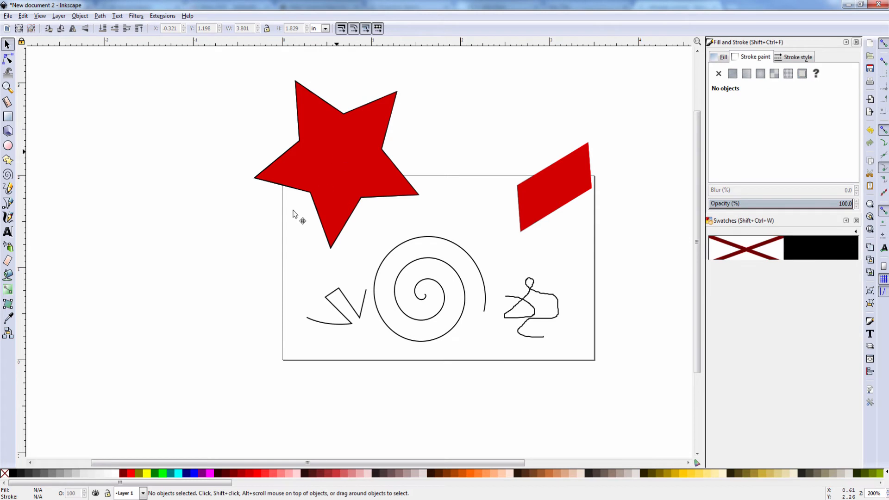
{"action": "key", "text": "ctrl+v"}
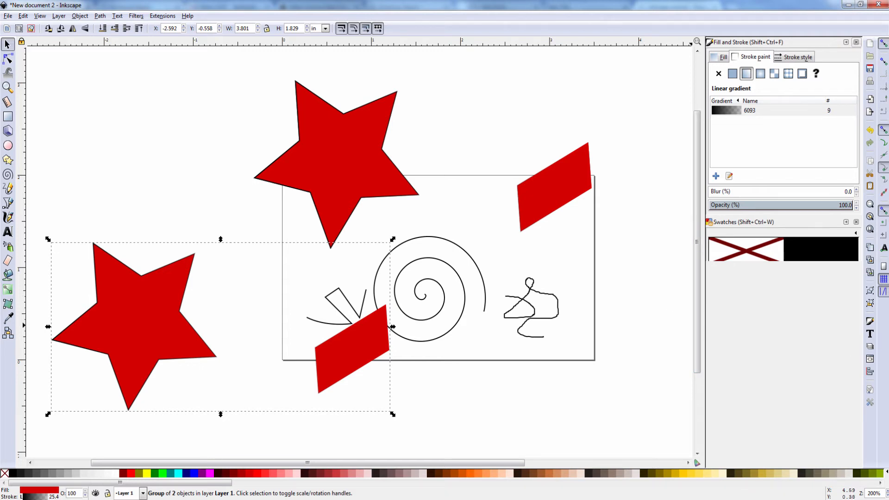
{"action": "key", "text": "ctrl+z"}
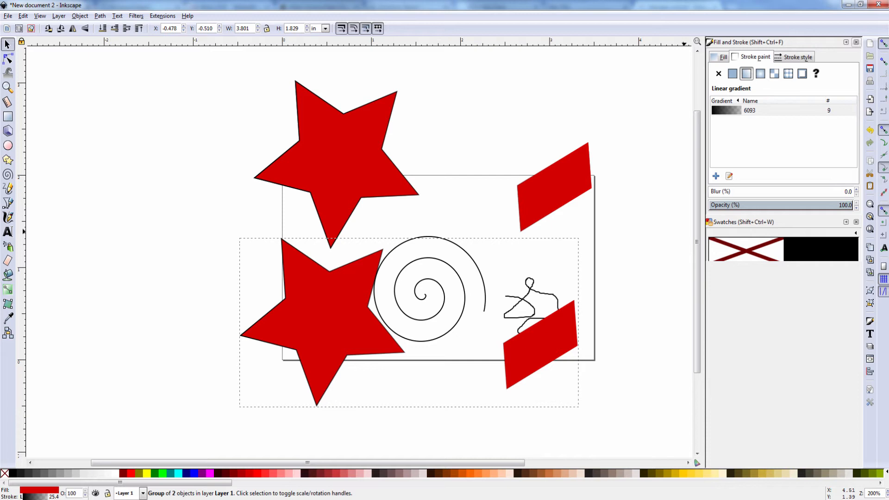
Delete the upper, original star-and-rectangle group, keeping the lower copy.
{"action": "left_click", "coordinate": [345, 158]}
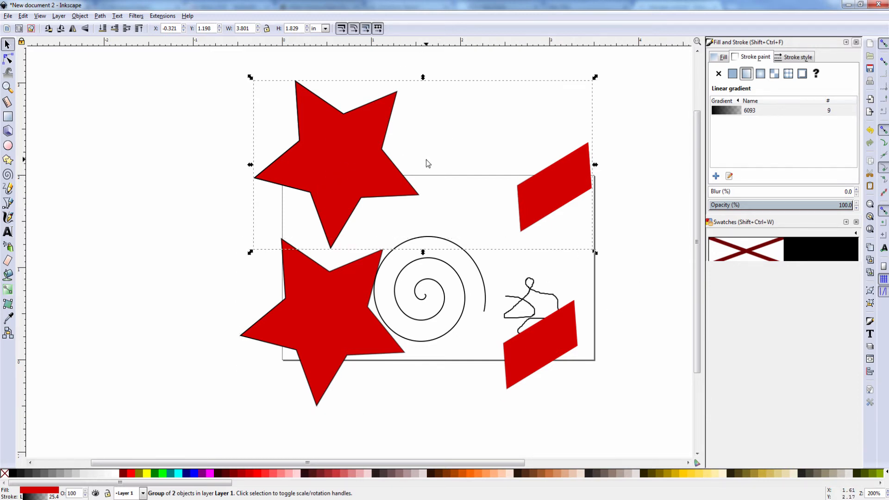
{"action": "left_click", "coordinate": [480, 172]}
{"action": "left_click", "coordinate": [344, 166]}
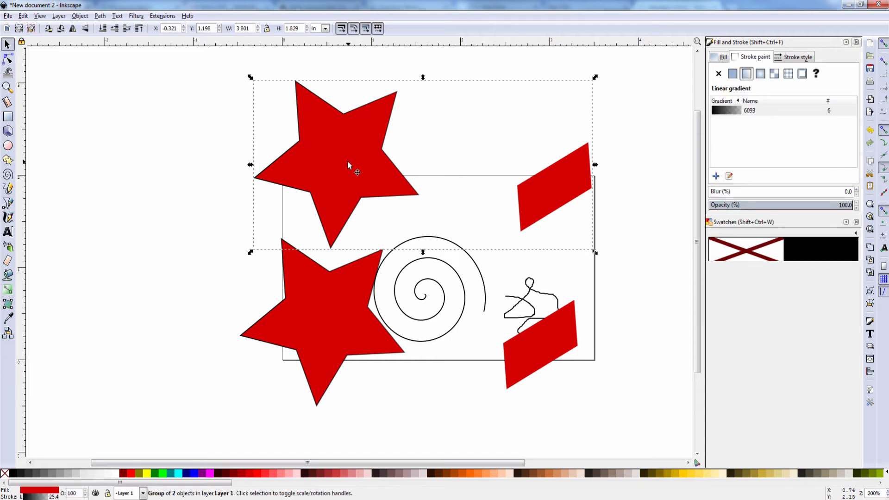
{"action": "key", "text": "Delete"}
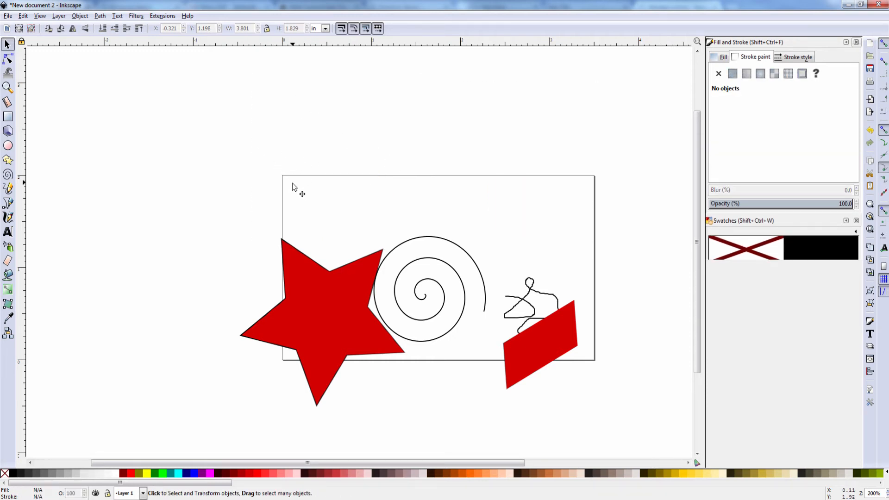
Draw four small rectangles of differing sizes in a row across the upper part of the page.
{"action": "left_click", "coordinate": [8, 117]}
{"action": "mouse_move", "coordinate": [313, 194]}
{"action": "left_mouse_down"}
{"action": "mouse_move", "coordinate": [348, 212]}
{"action": "mouse_move", "coordinate": [422, 208]}
{"action": "left_mouse_up"}
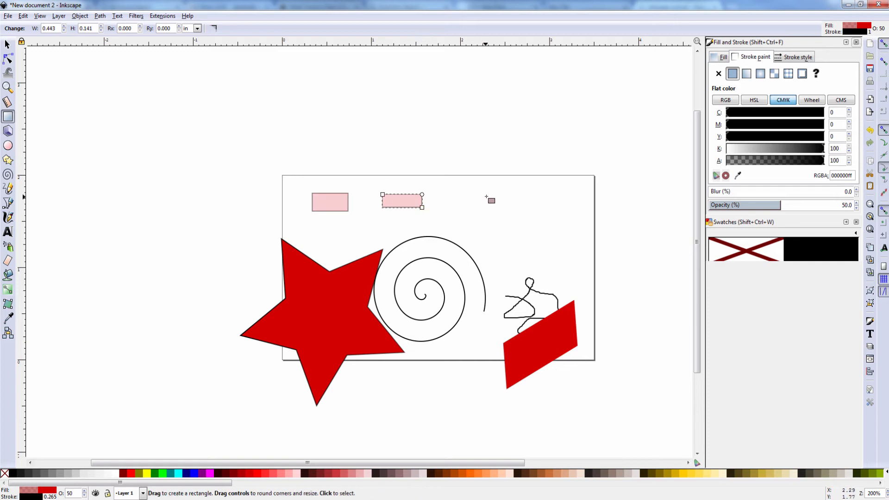
{"action": "left_click_drag", "start_coordinate": [486, 196], "coordinate": [539, 210]}
{"action": "left_click_drag", "start_coordinate": [443, 200], "coordinate": [476, 211]}
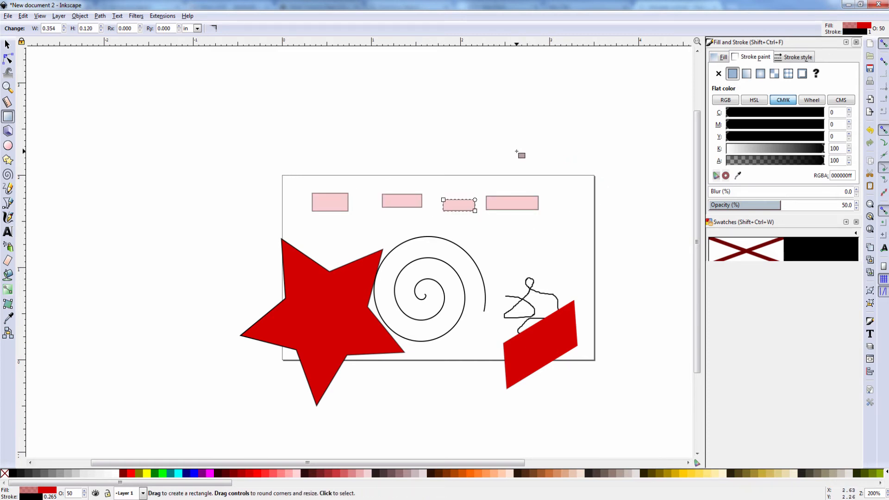
Delete the three small rectangles to the right, keeping only the leftmost one.
{"action": "key", "text": "Delete"}
{"action": "key", "text": "Delete"}
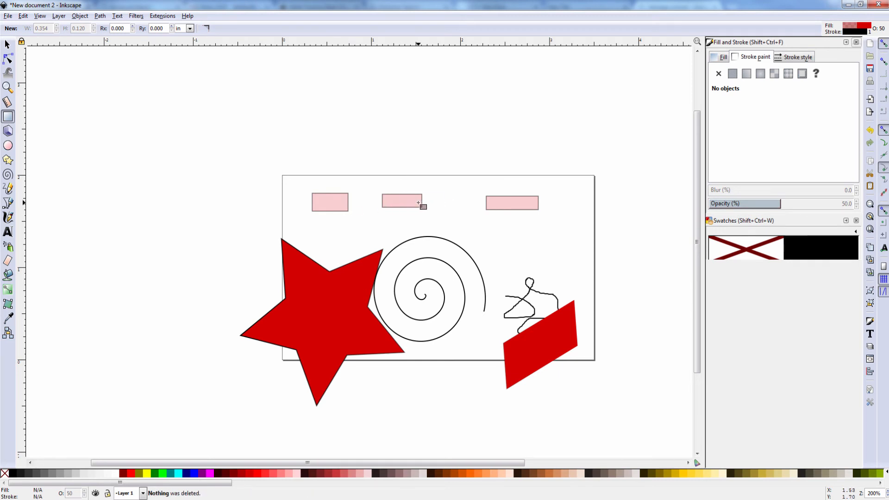
{"action": "left_click", "coordinate": [418, 203]}
{"action": "left_click", "coordinate": [516, 207]}
{"action": "key", "text": "Delete"}
{"action": "left_click", "coordinate": [401, 204]}
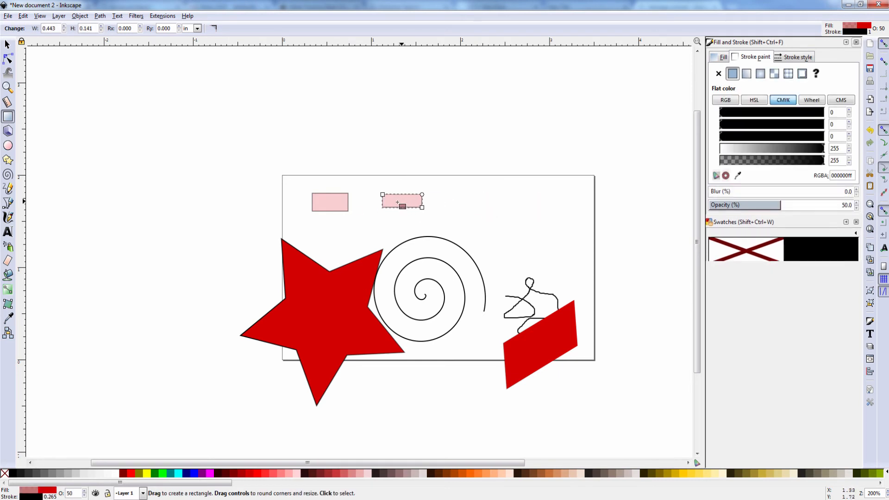
{"action": "key", "text": "Delete"}
Reshape the remaining small rectangle into a square about 0.23 in wide, and delete the stray thin rectangle beside it.
{"action": "left_click", "coordinate": [348, 211]}
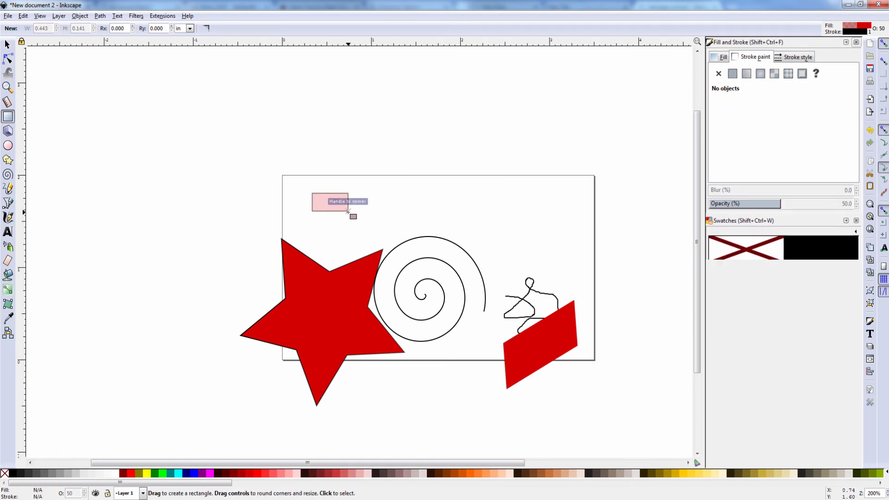
{"action": "left_click_drag", "start_coordinate": [348, 211], "coordinate": [371, 201]}
{"action": "key", "text": "ctrl+d"}
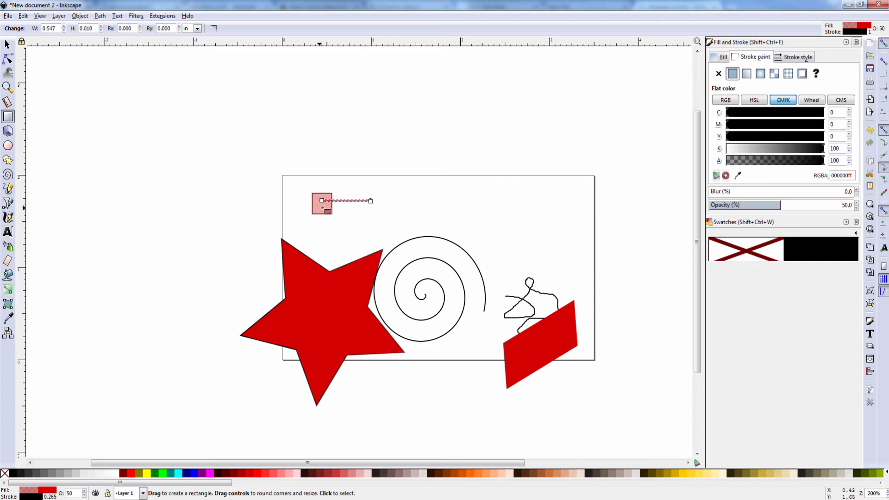
{"action": "left_click", "coordinate": [371, 201]}
{"action": "key", "text": "Delete"}
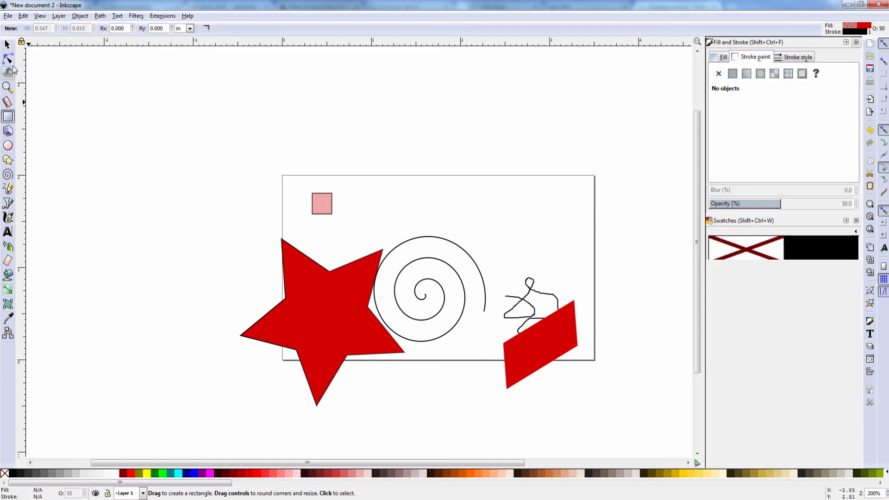
Duplicate the small square and place three copies in a row to its right, the last at about X 1.78, Y 1.56 in.
{"action": "left_click", "coordinate": [8, 45]}
{"action": "left_click", "coordinate": [318, 207]}
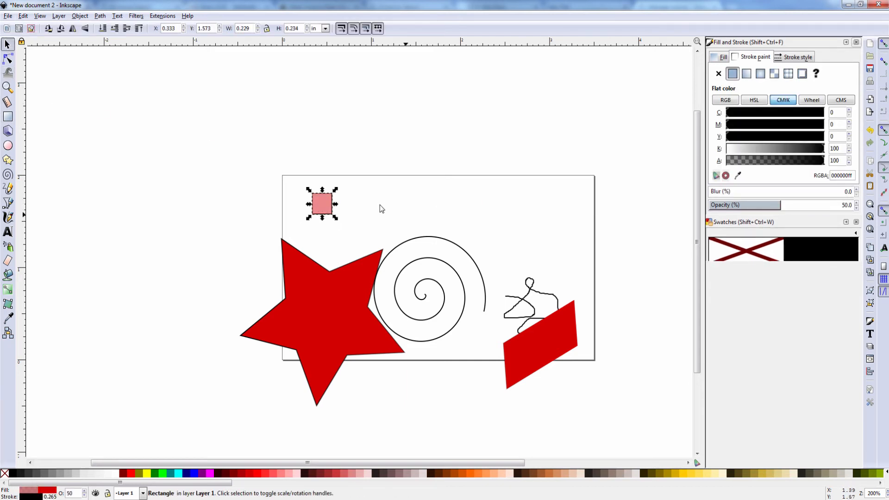
{"action": "left_click_drag", "start_coordinate": [325, 209], "coordinate": [402, 202]}
{"action": "key", "text": "ctrl+d"}
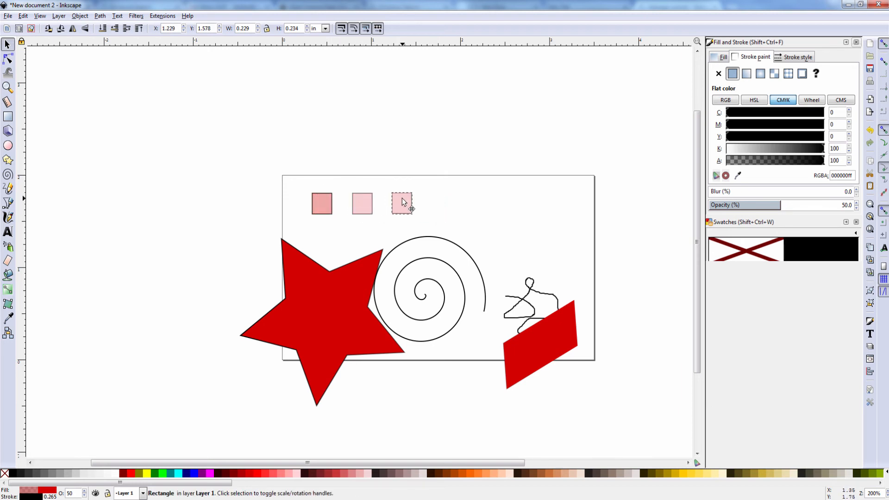
{"action": "key", "text": "ctrl+d"}
{"action": "key", "text": "ctrl+d"}
{"action": "left_click_drag", "start_coordinate": [401, 207], "coordinate": [451, 203]}
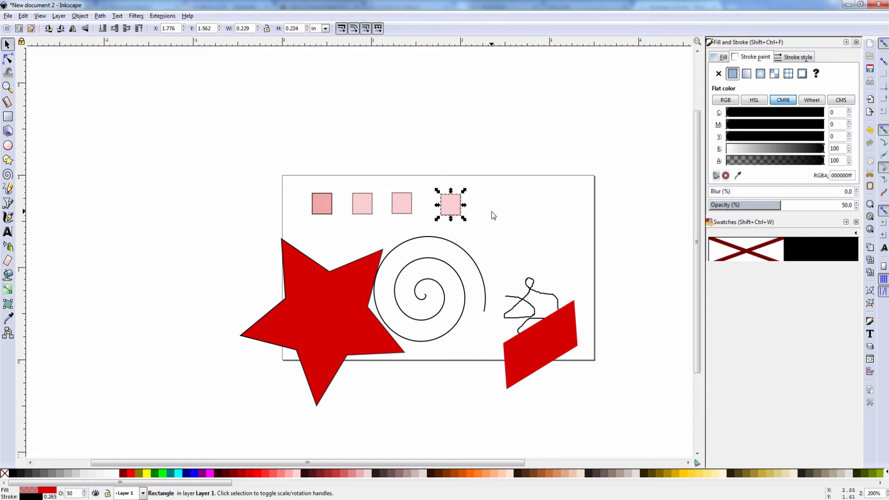
Display the Align and Distribute settings and select all four small squares in the row.
{"action": "key", "text": "ctrl"}
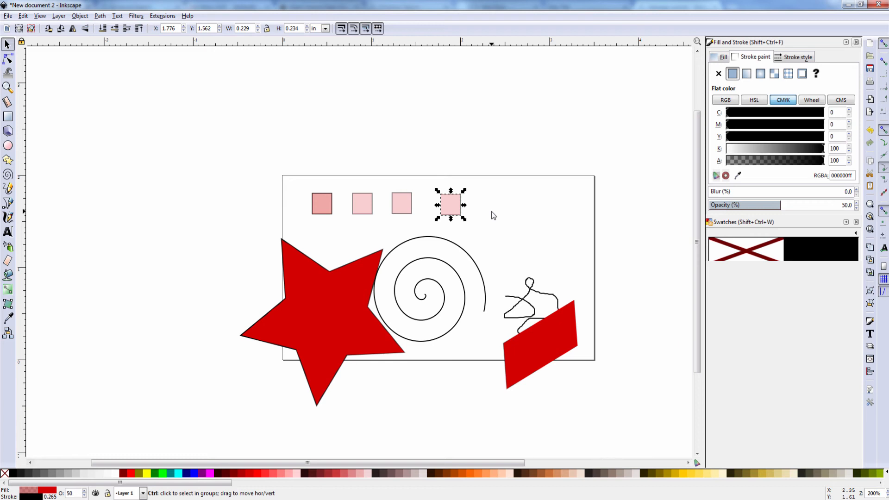
{"action": "key", "text": "shift"}
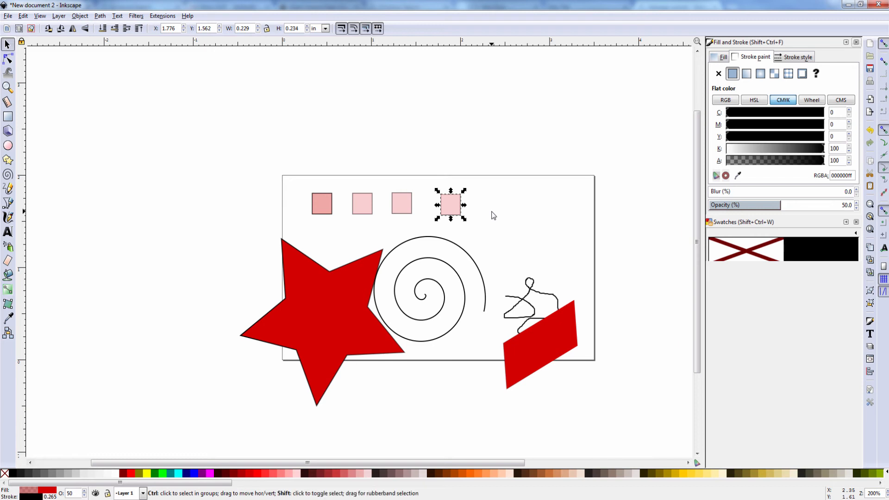
{"action": "key", "text": "ctrl+shift+a"}
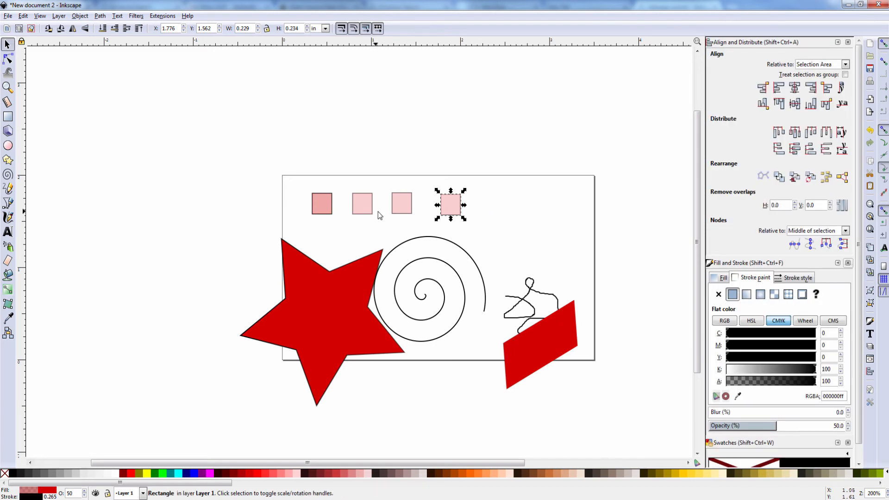
{"action": "left_click", "coordinate": [274, 220]}
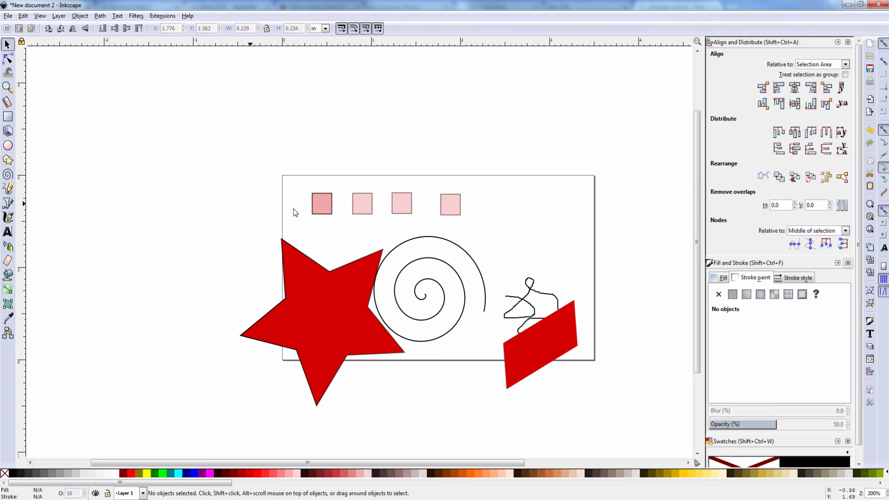
{"action": "left_click", "coordinate": [322, 210], "text": "shift"}
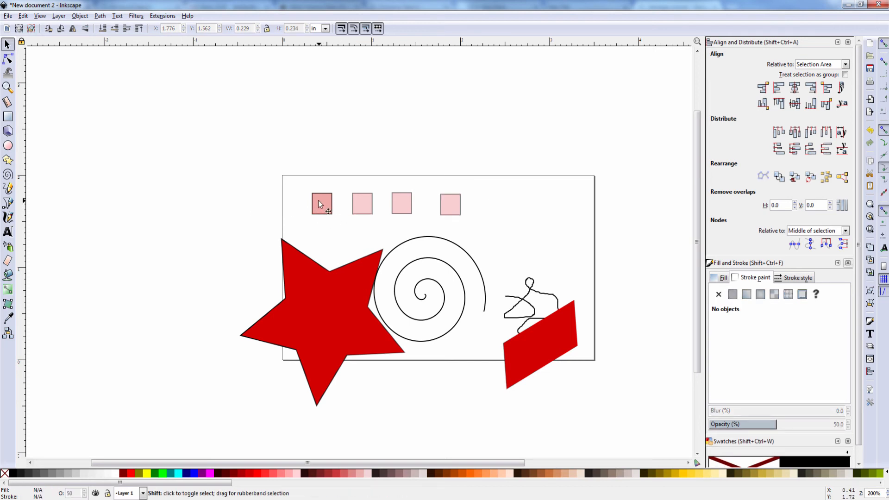
{"action": "left_click", "coordinate": [359, 209], "text": "shift"}
{"action": "left_click", "coordinate": [400, 205], "text": "shift"}
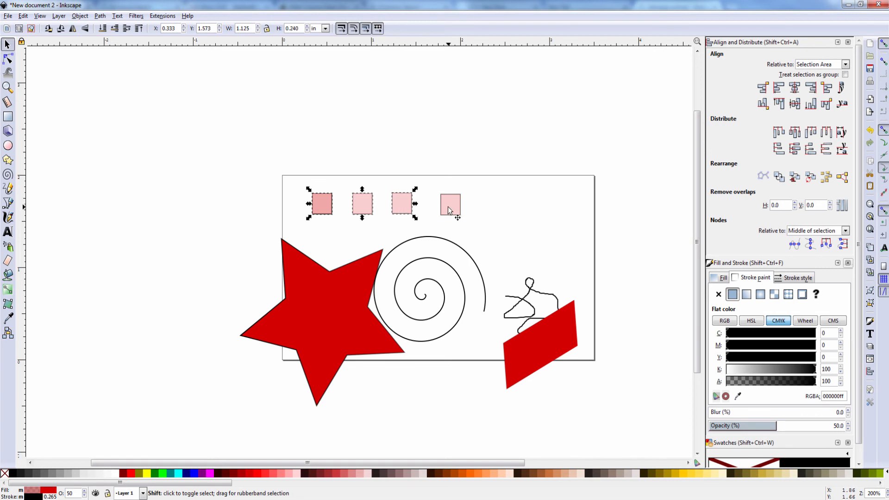
{"action": "left_click", "coordinate": [453, 206], "text": "shift"}
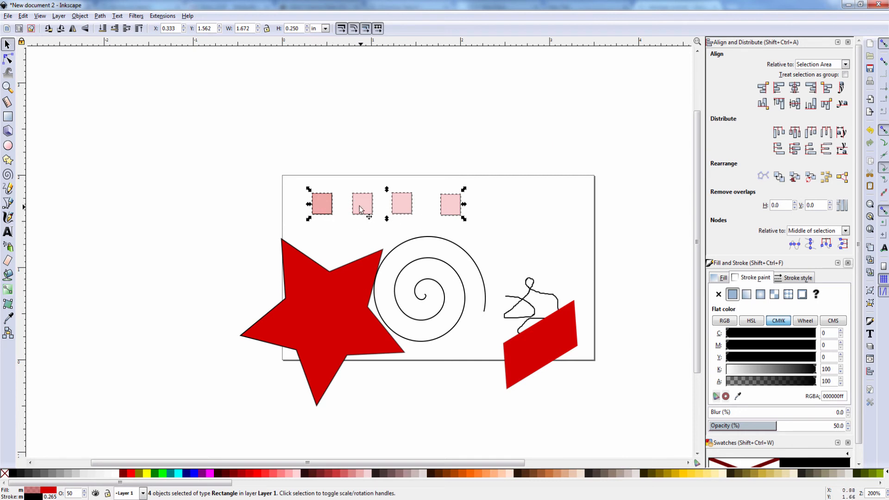
{"action": "left_click_drag", "start_coordinate": [401, 206], "coordinate": [321, 205]}
{"action": "left_click_drag", "start_coordinate": [405, 205], "coordinate": [336, 207]}
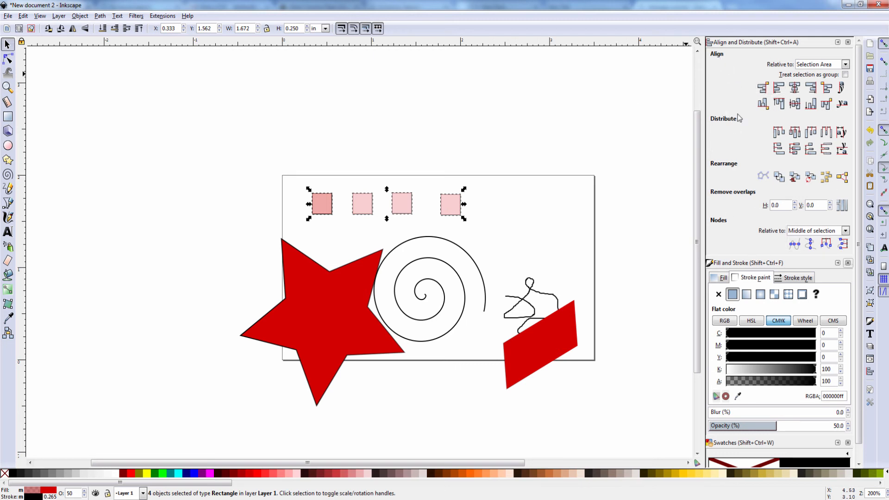
Align the four squares' right edges to the anchor's left edge, their top edges together, and their left edges to the anchor's right edge.
{"action": "left_click", "coordinate": [760, 91]}
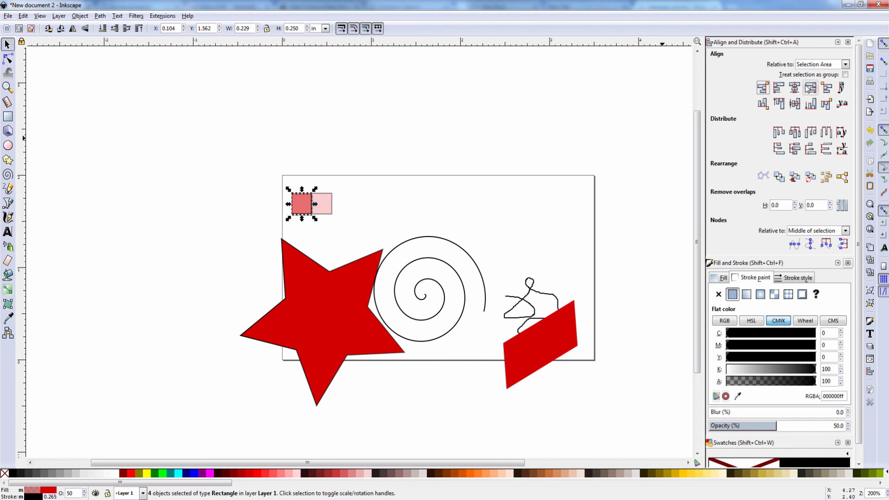
{"action": "left_click", "coordinate": [782, 105]}
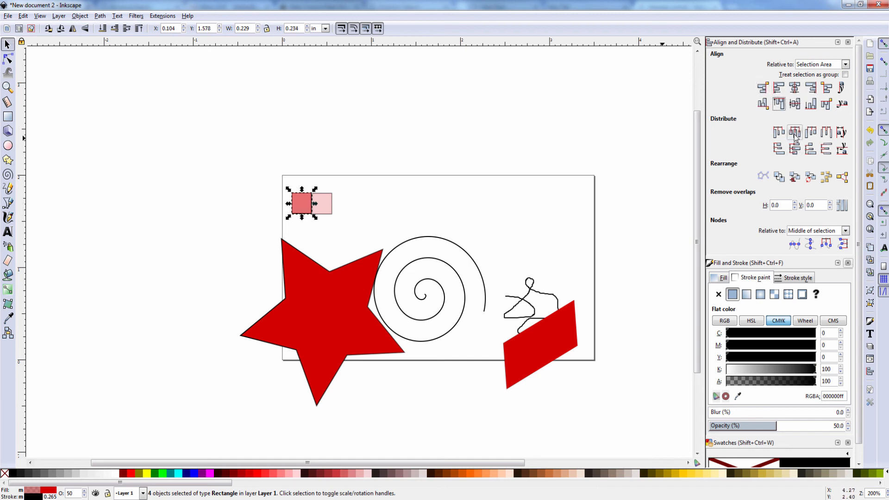
{"action": "left_click", "coordinate": [829, 92]}
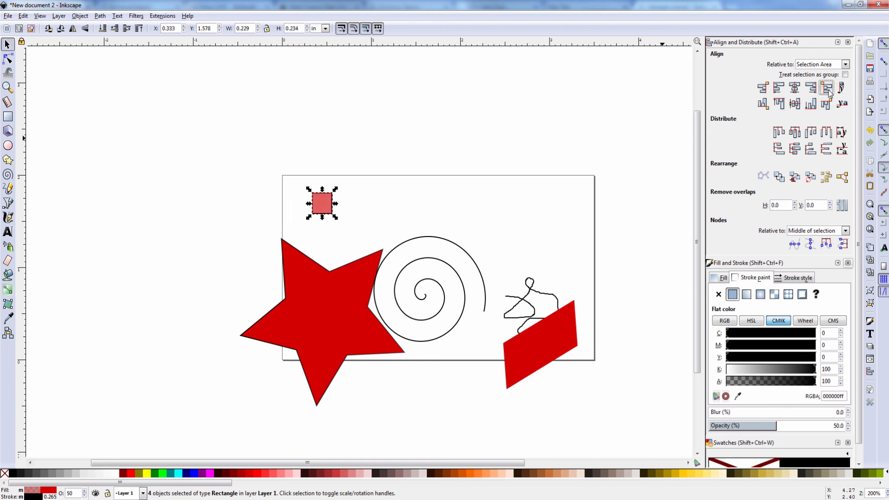
Separate the stacked squares, moving several to about X 1.58, Y 1.44 in, and align one square's right edge to the selection's left edge.
{"action": "left_click_drag", "start_coordinate": [323, 204], "coordinate": [436, 216]}
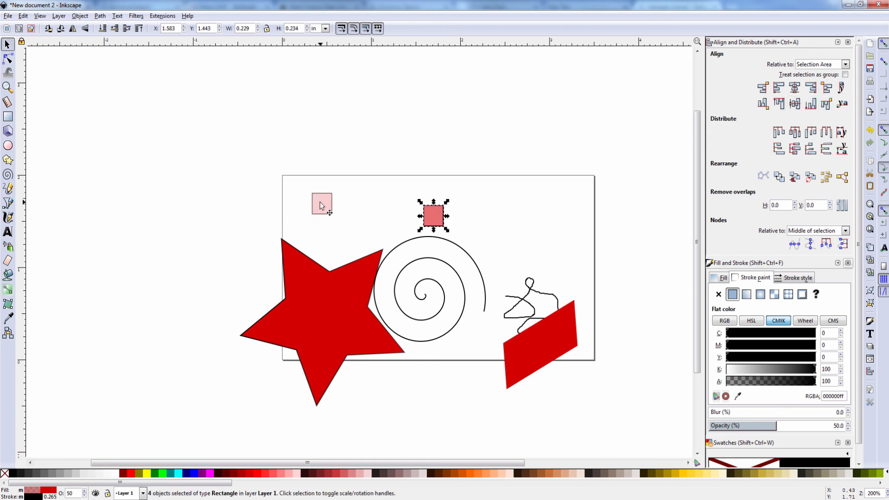
{"action": "left_click_drag", "start_coordinate": [321, 205], "coordinate": [385, 212]}
{"action": "left_click", "coordinate": [432, 214]}
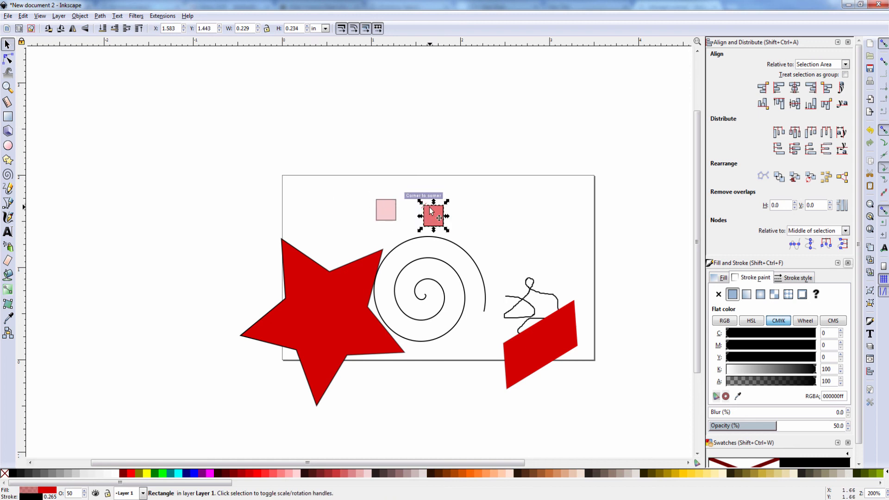
{"action": "left_click", "coordinate": [763, 88]}
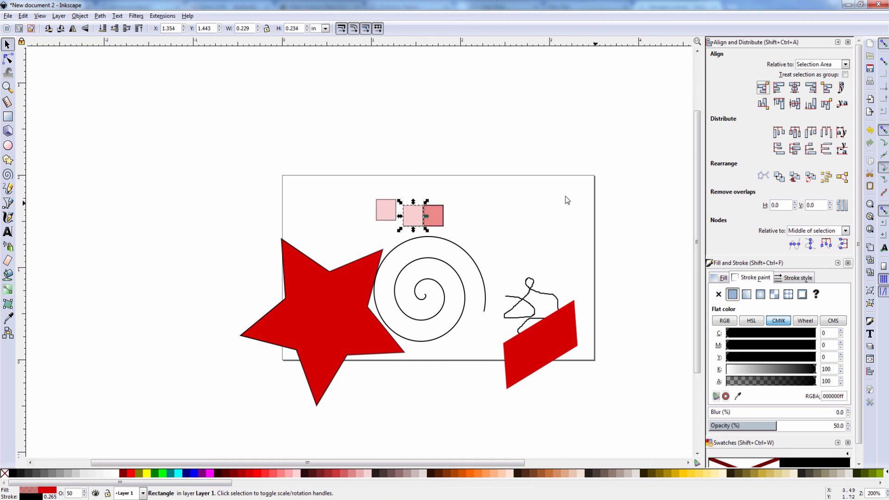